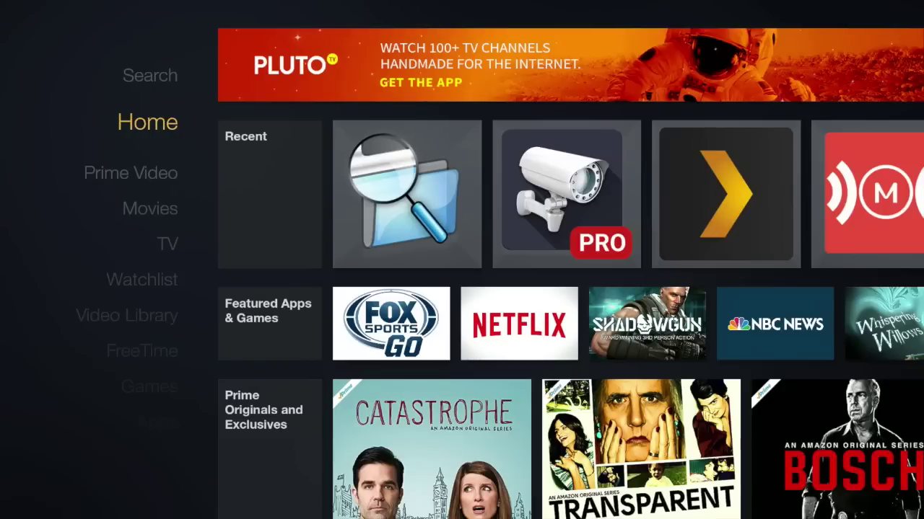
# Step: Open the installed applications list in the device's application settings and check Kodi's version and storage details
pyautogui.press('Down')
pyautogui.press('Down')
pyautogui.press('Down')
pyautogui.press('Down')
pyautogui.press('Down')
pyautogui.press('Down')
pyautogui.press('Down')
pyautogui.press('Down')
pyautogui.press('Down')
pyautogui.press('Down')
pyautogui.press('Down')
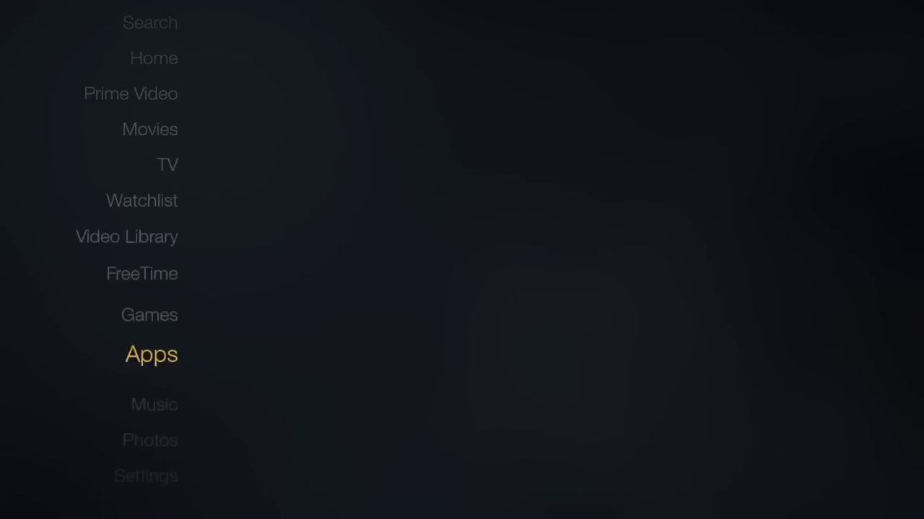
pyautogui.press('Right')
pyautogui.press('Right')
pyautogui.press('Right')
pyautogui.press('Right')
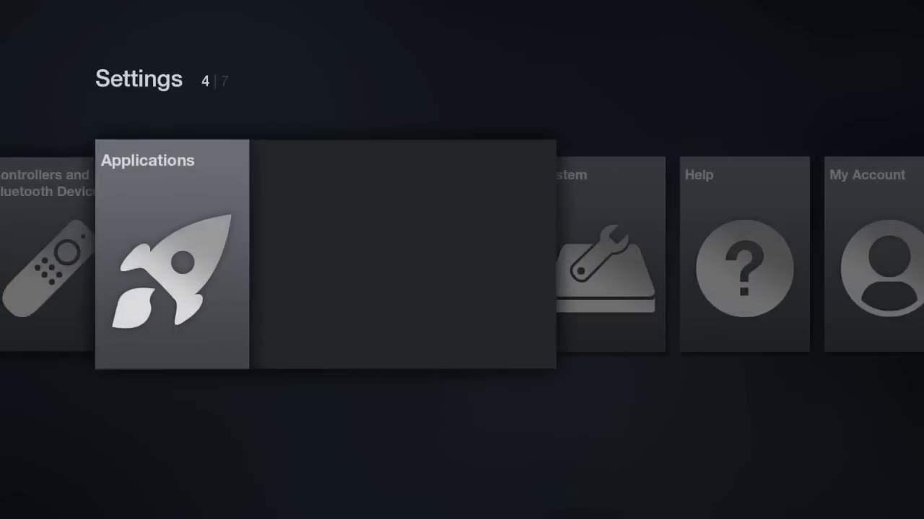
pyautogui.press('Return')
pyautogui.press('Down')
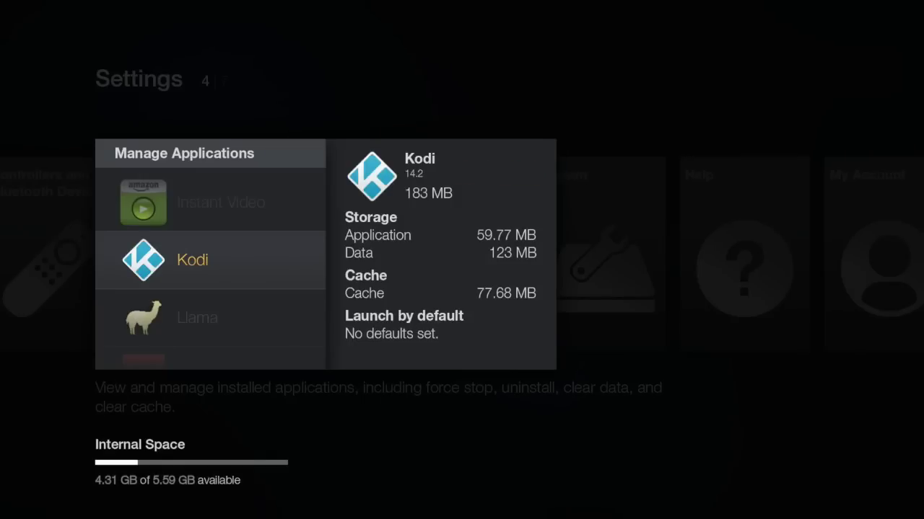
pyautogui.press('Escape')
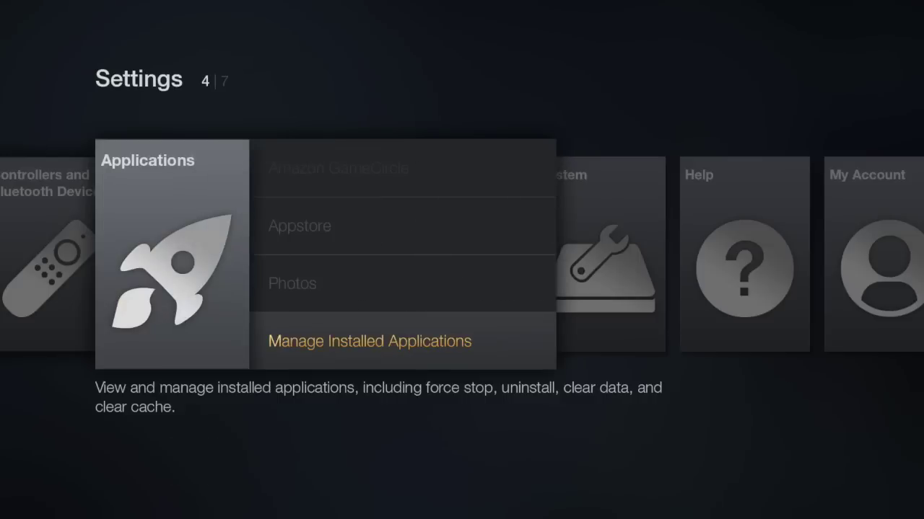
pyautogui.press('Escape')
# Step: Turn on ADB debugging in the developer options of the System settings
pyautogui.press('Right')
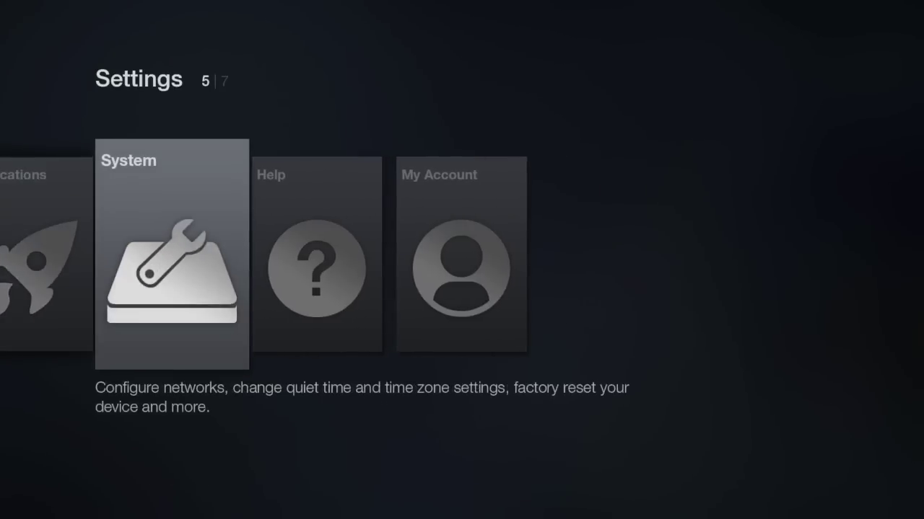
pyautogui.press('Return')
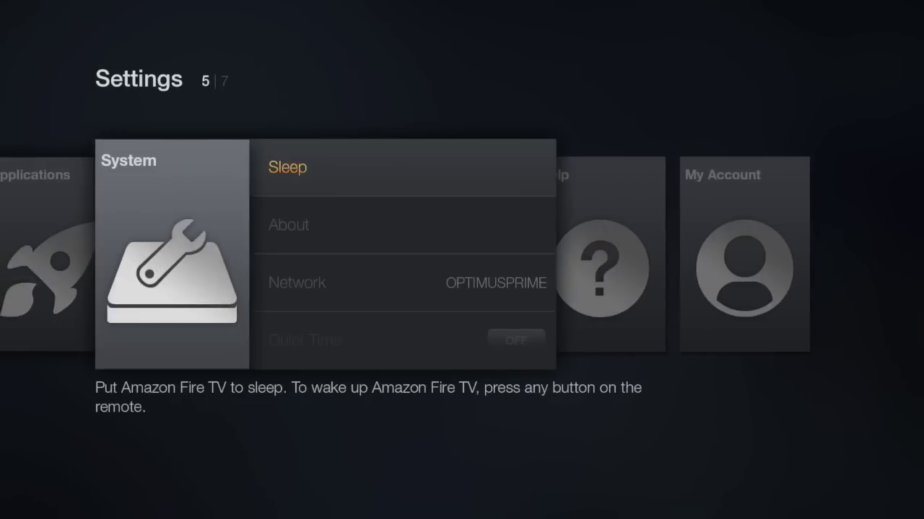
pyautogui.press('Down')
pyautogui.press('Down')
pyautogui.press('Down')
pyautogui.press('Down')
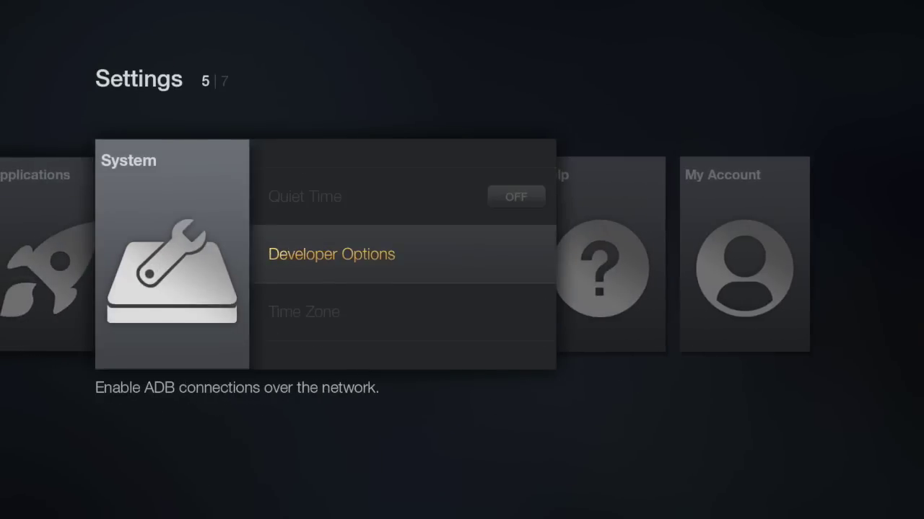
pyautogui.press('Return')
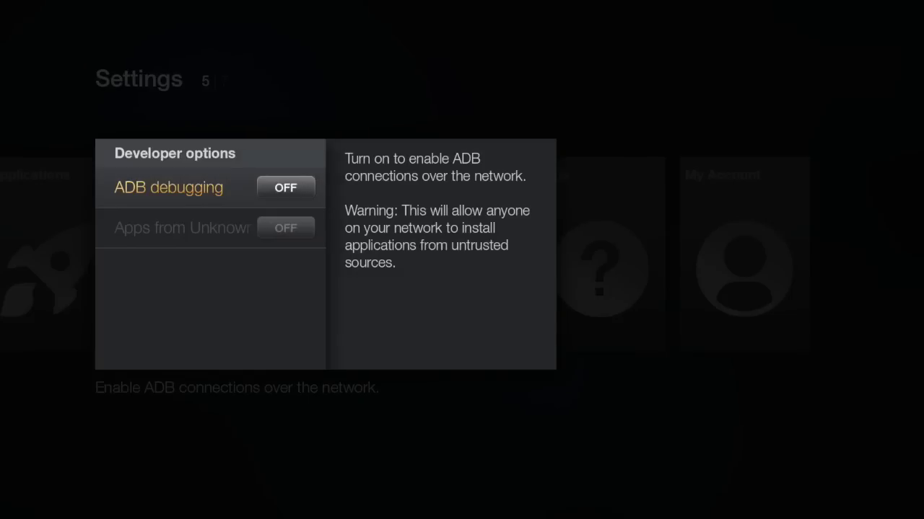
pyautogui.press('Return')
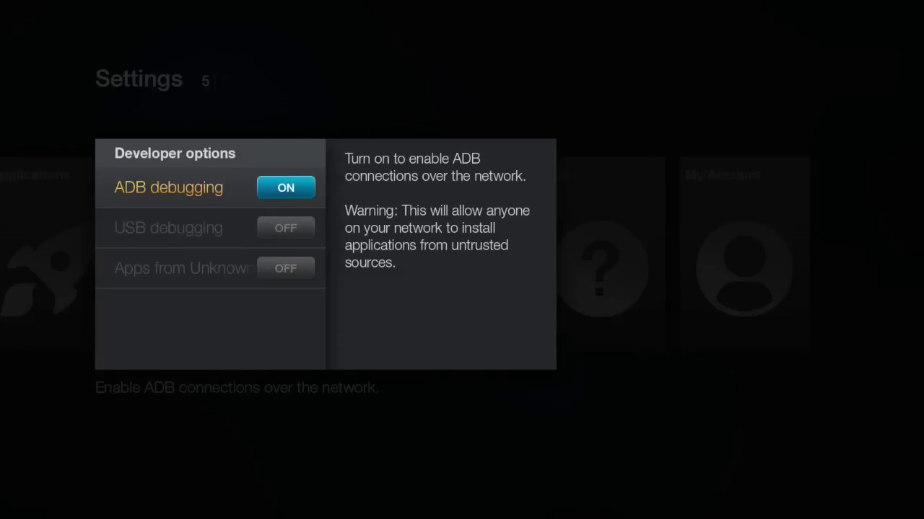
# Step: Allow apps from unknown sources, accept the security warning and leave the developer options
pyautogui.press('Down')
pyautogui.press('Down')
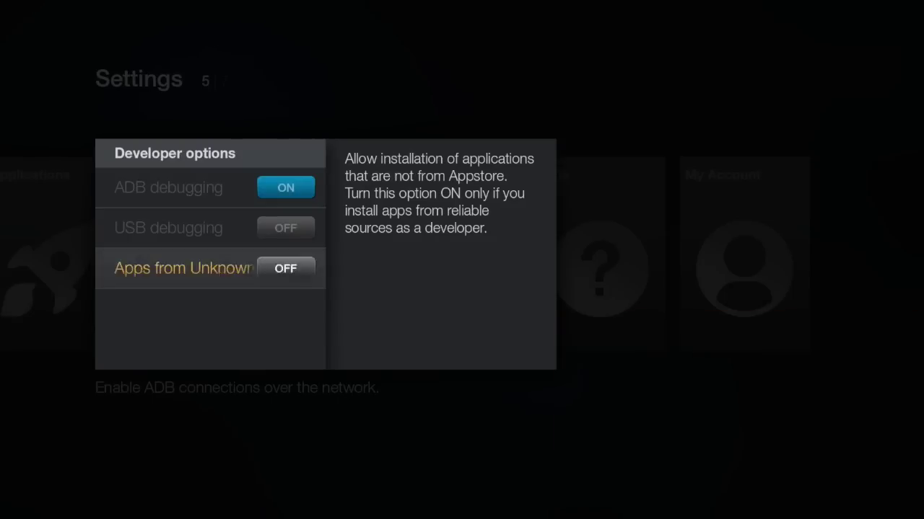
pyautogui.press('Return')
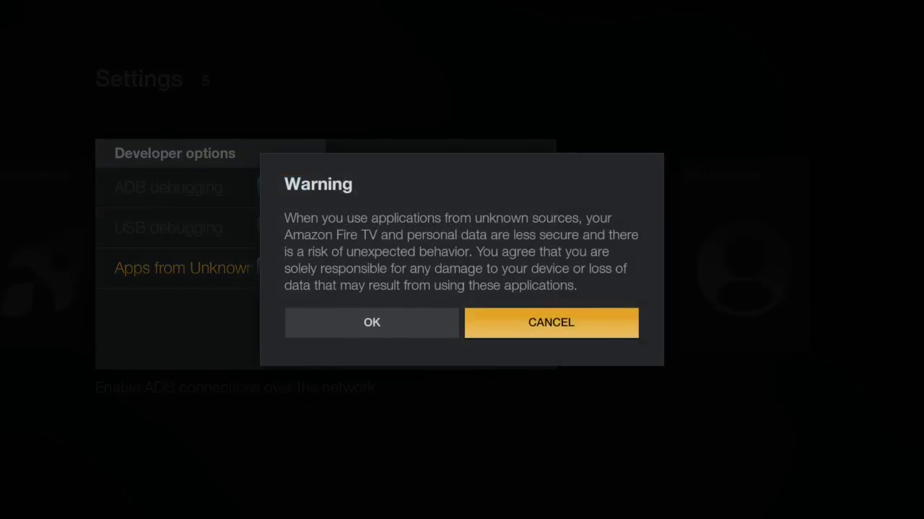
pyautogui.press('Left')
pyautogui.press('Return')
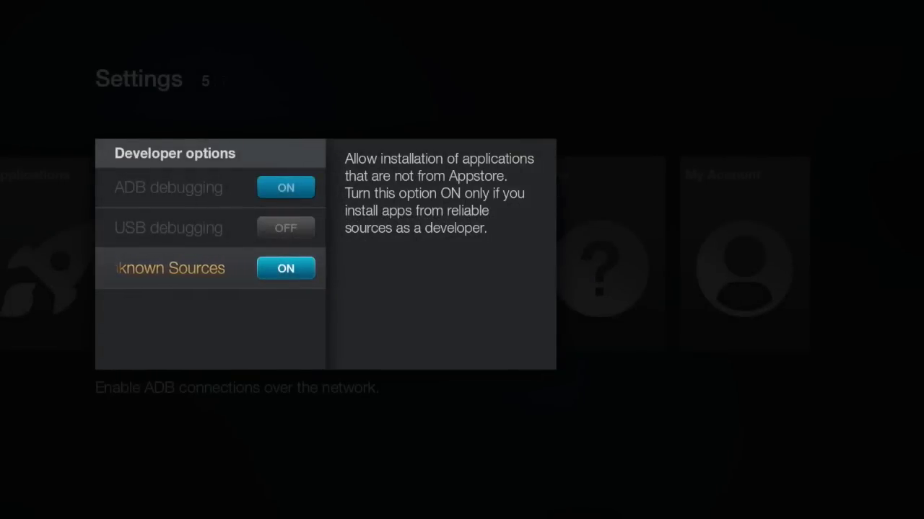
pyautogui.press('Escape')
pyautogui.press('Home')
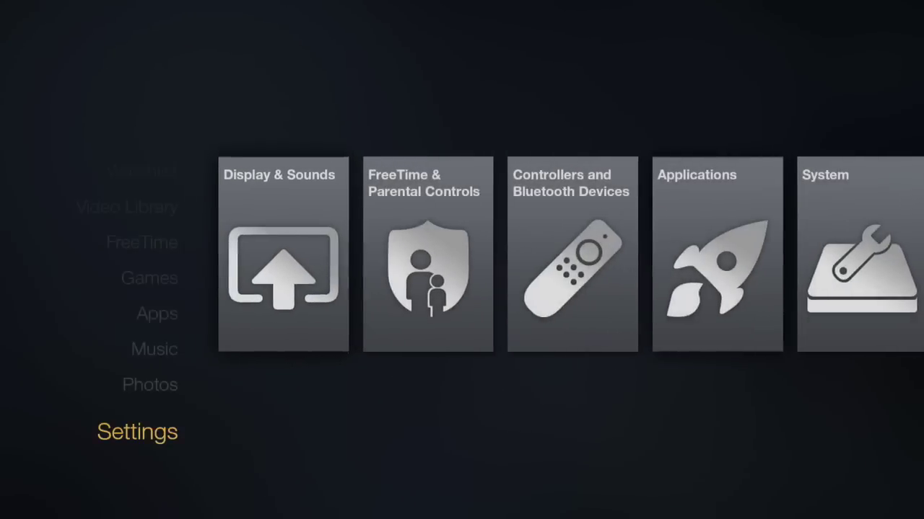
# Step: Run a text search for "File Manager" using the matching suggestion
pyautogui.press('Up')
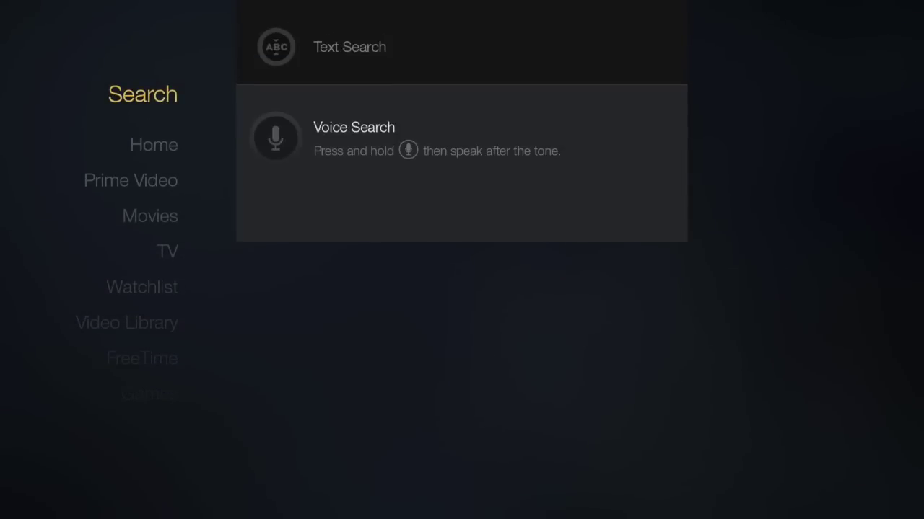
pyautogui.press('Right')
pyautogui.press('Up')
pyautogui.write('File')
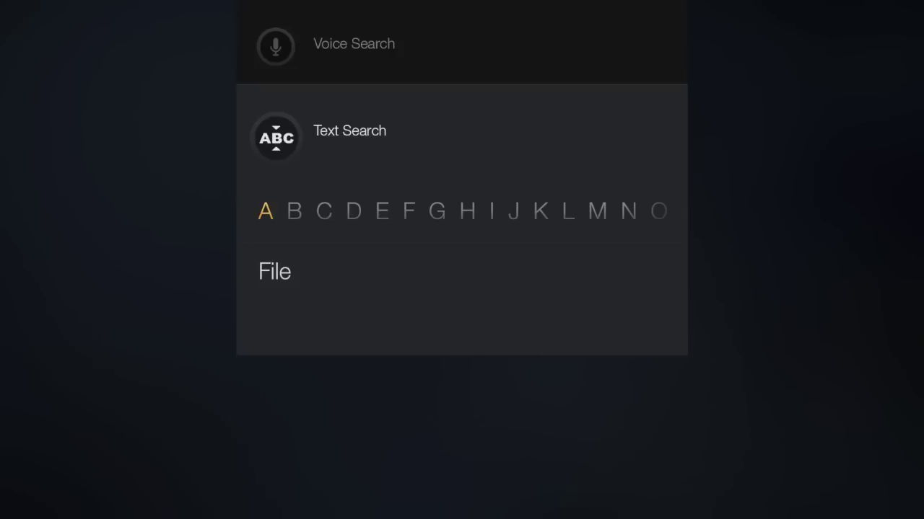
pyautogui.write(' M')
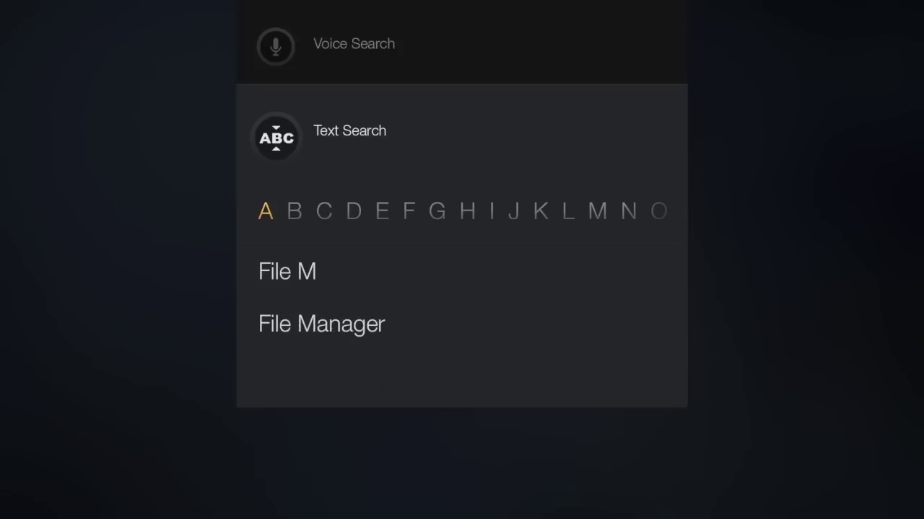
pyautogui.press('Down')
pyautogui.press('Return')
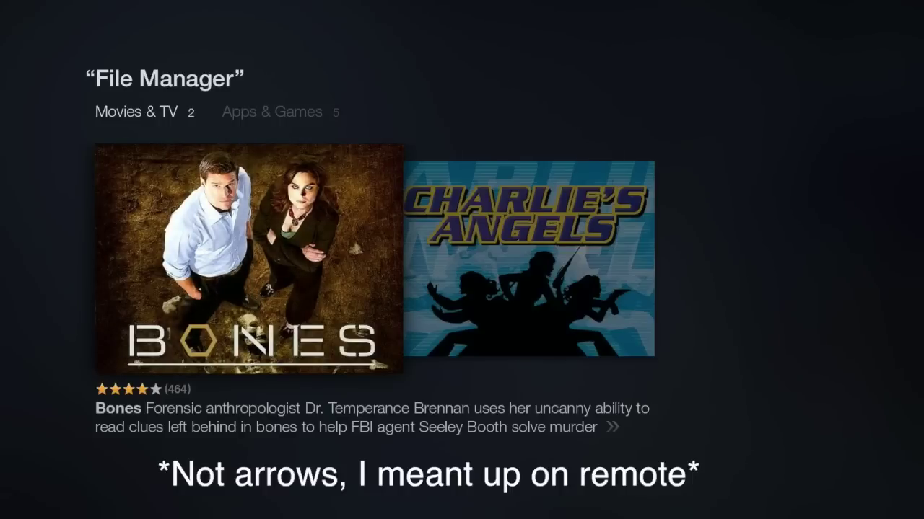
# Step: View the overview page of the File Manager app among the Apps & Games results, and leave it
pyautogui.press('Up')
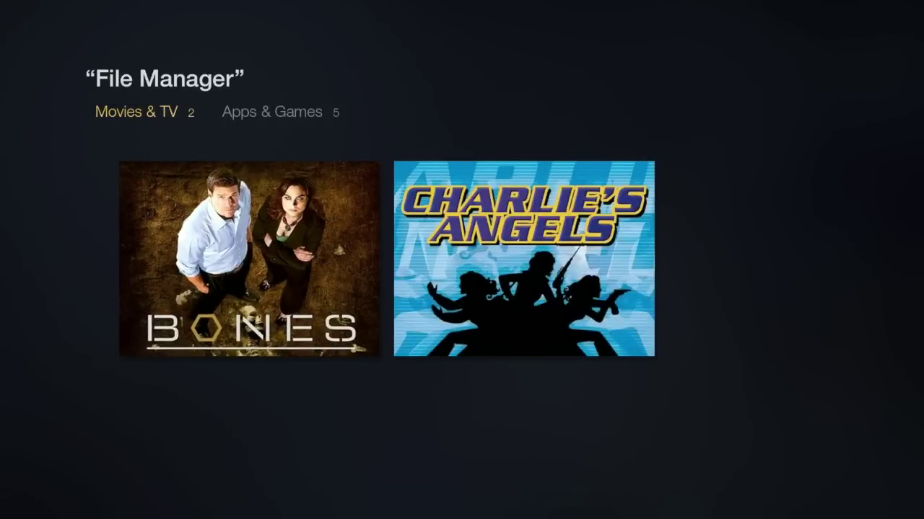
pyautogui.press('Right')
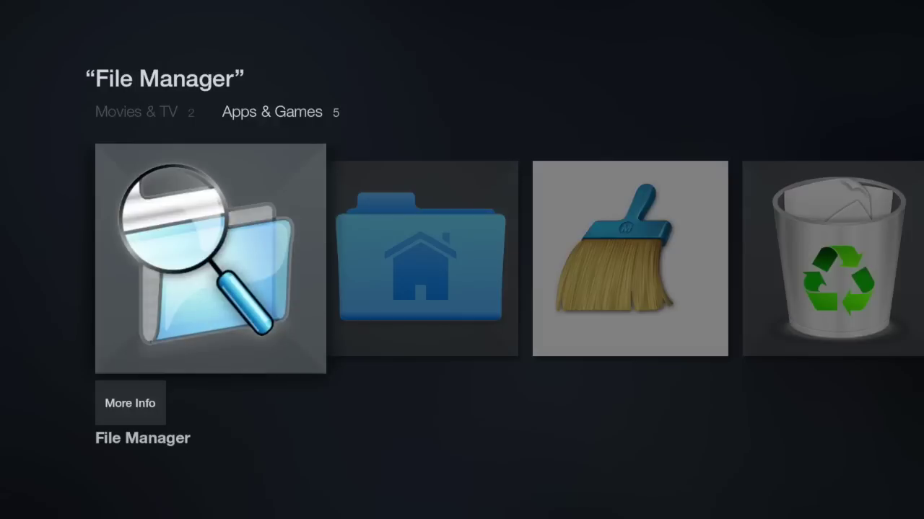
pyautogui.press('Down')
pyautogui.press('Return')
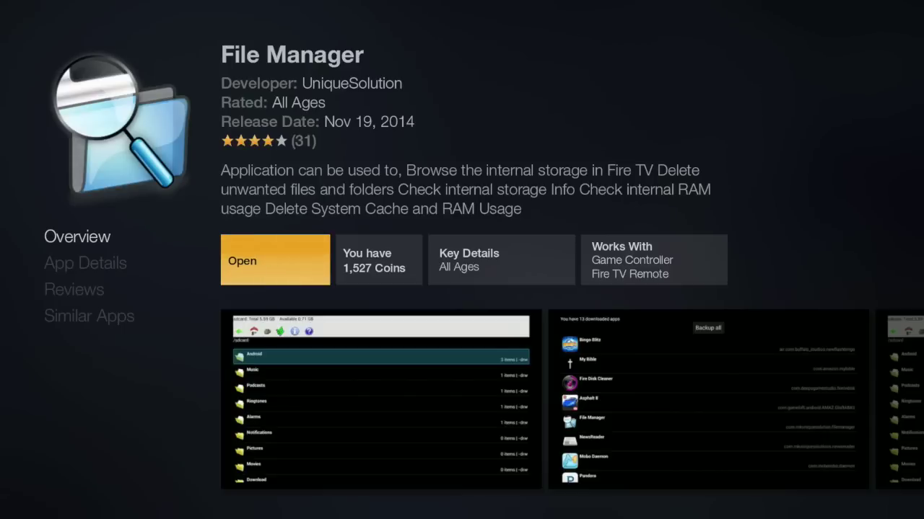
pyautogui.press('Escape')
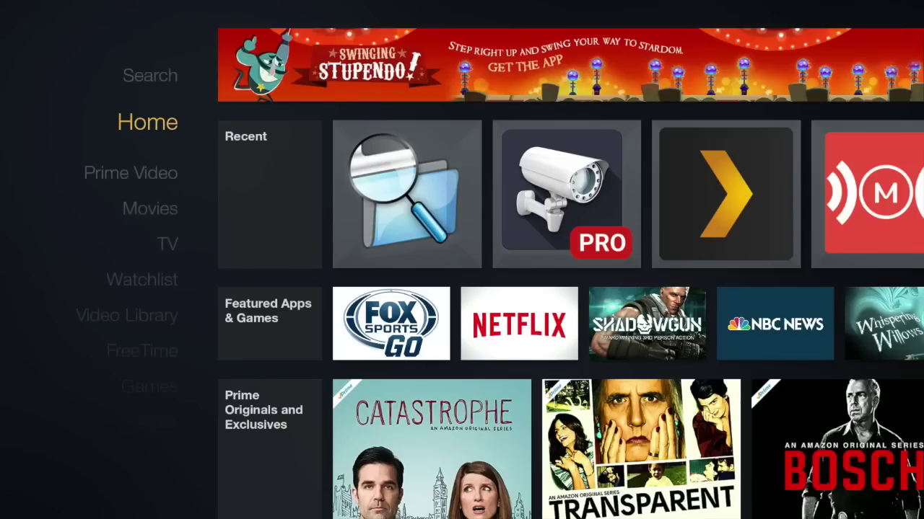
# Step: Launch Kodi through the installed applications list in the device's application settings
pyautogui.press('Down')
pyautogui.press('Down')
pyautogui.press('Down')
pyautogui.press('Down')
pyautogui.press('Down')
pyautogui.press('Down')
pyautogui.press('Down')
pyautogui.press('Down')
pyautogui.press('Down')
pyautogui.press('Down')
pyautogui.press('Down')
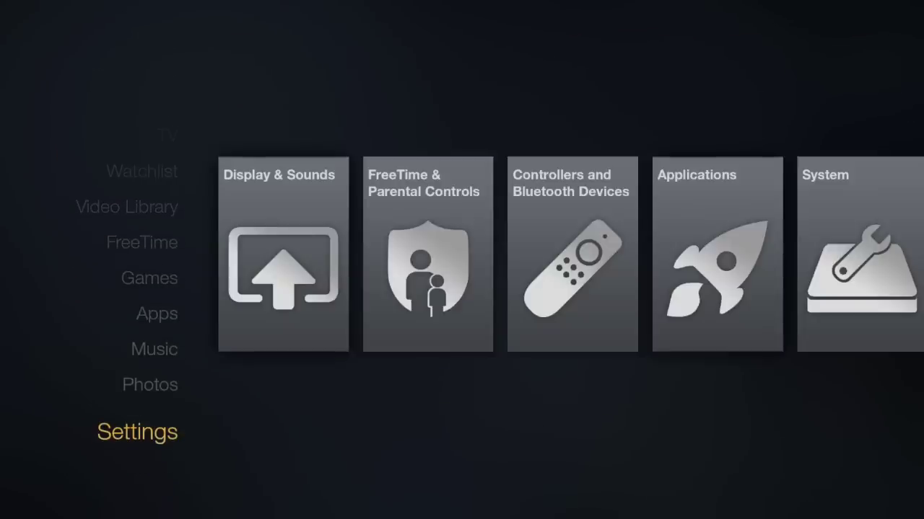
pyautogui.press('Right')
pyautogui.press('Right')
pyautogui.press('Right')
pyautogui.press('Right')
pyautogui.press('Return')
pyautogui.press('Return')
pyautogui.press('Down')
pyautogui.press('Down')
pyautogui.press('Down')
pyautogui.press('Down')
pyautogui.press('Down')
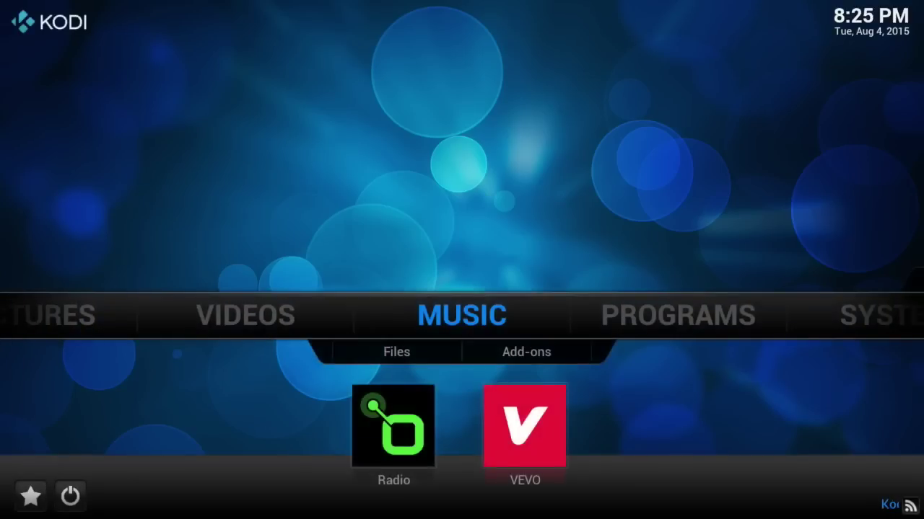
# Step: Open Kodi's File manager from the System section
pyautogui.press('Right')
pyautogui.press('Right')
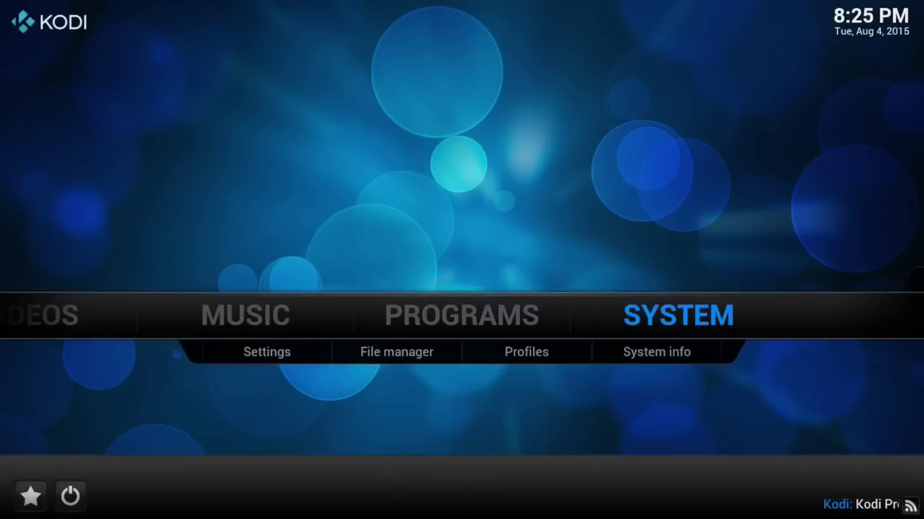
pyautogui.press('Down')
pyautogui.press('Right')
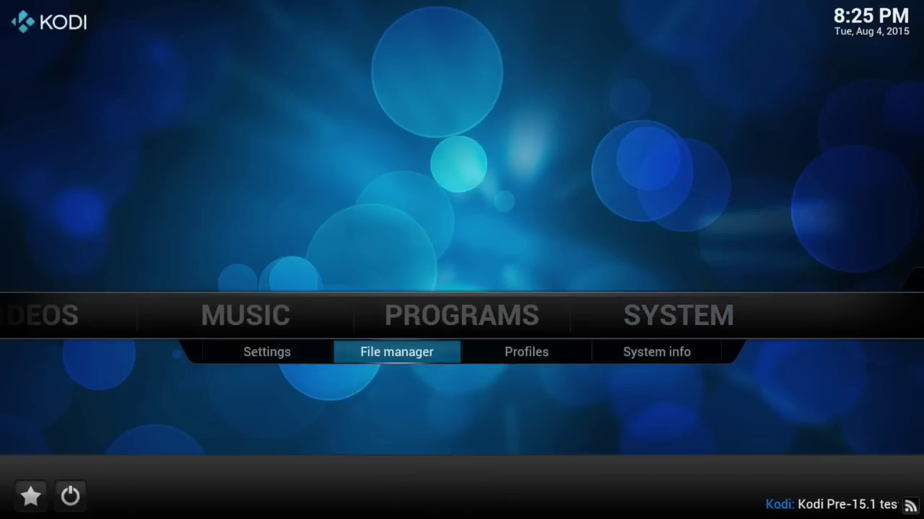
pyautogui.press('Return')
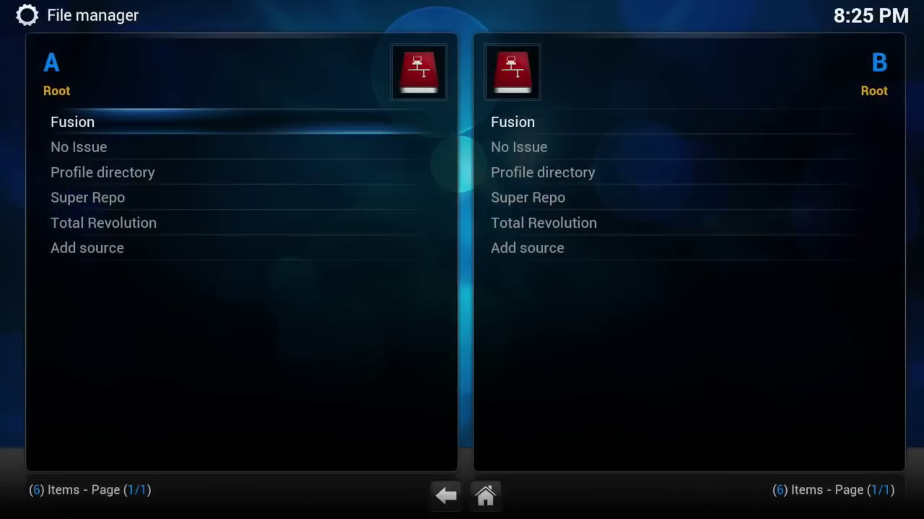
pyautogui.press('Down')
pyautogui.press('Down')
pyautogui.press('Down')
pyautogui.press('Down')
pyautogui.press('Down')
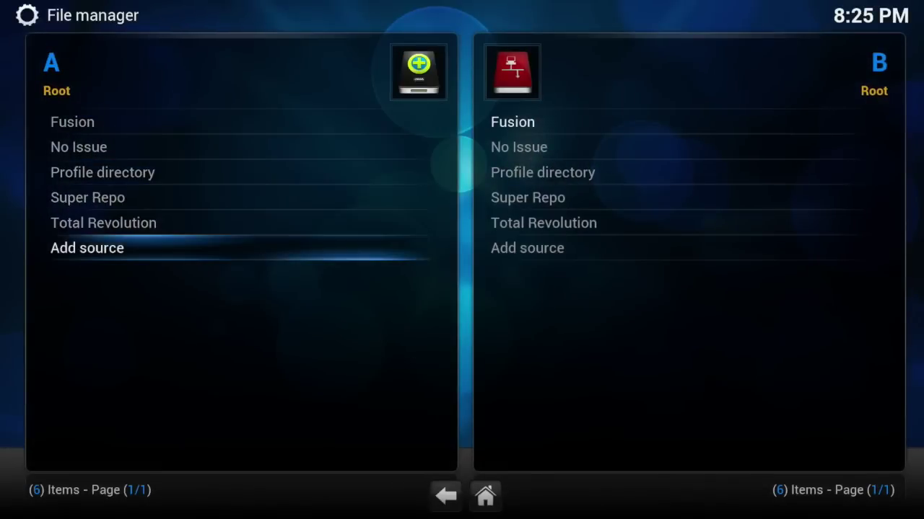
pyautogui.press('Return')
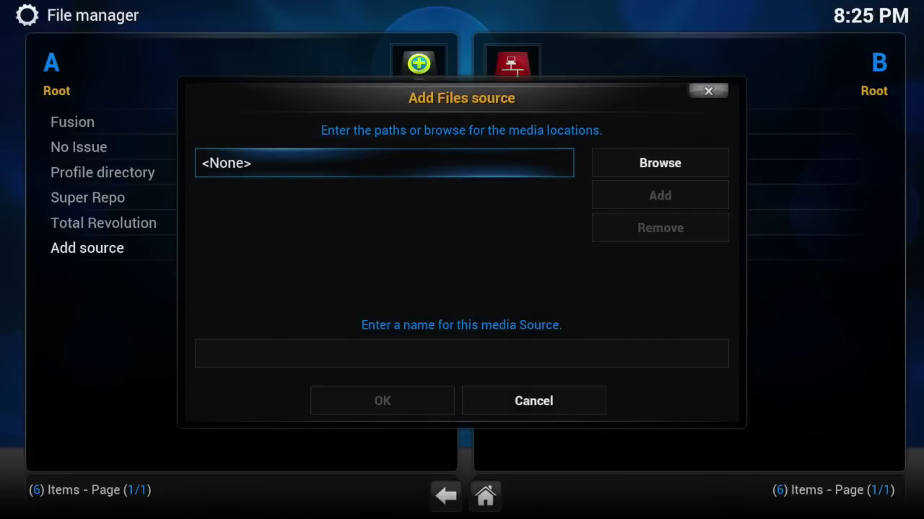
pyautogui.press('Return')
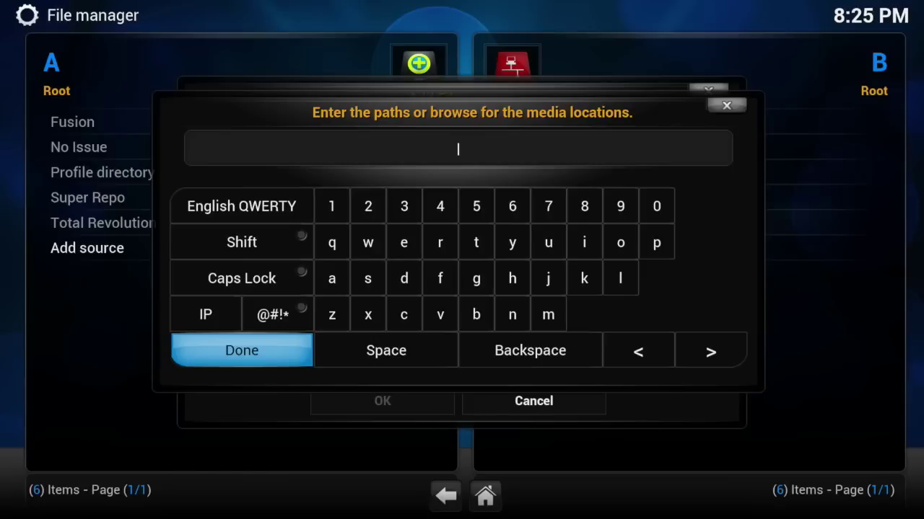
pyautogui.write('http://mir')
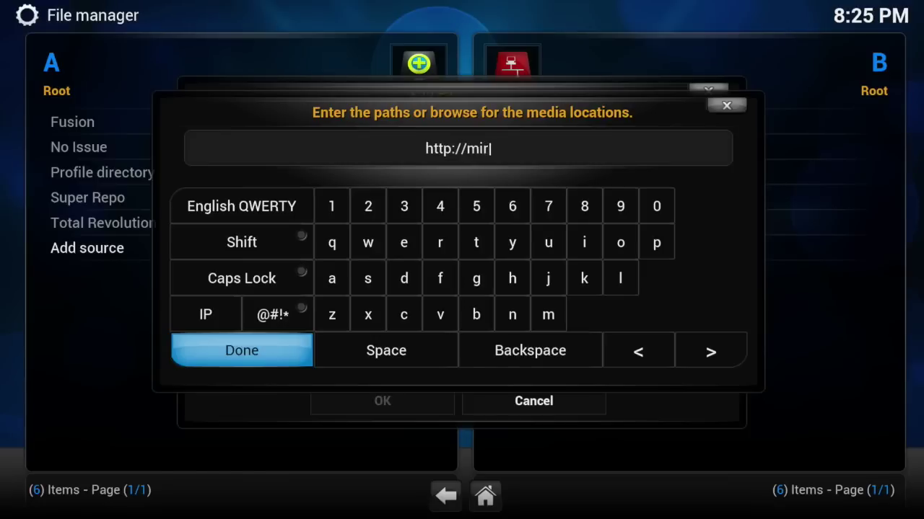
pyautogui.write('rors.k')
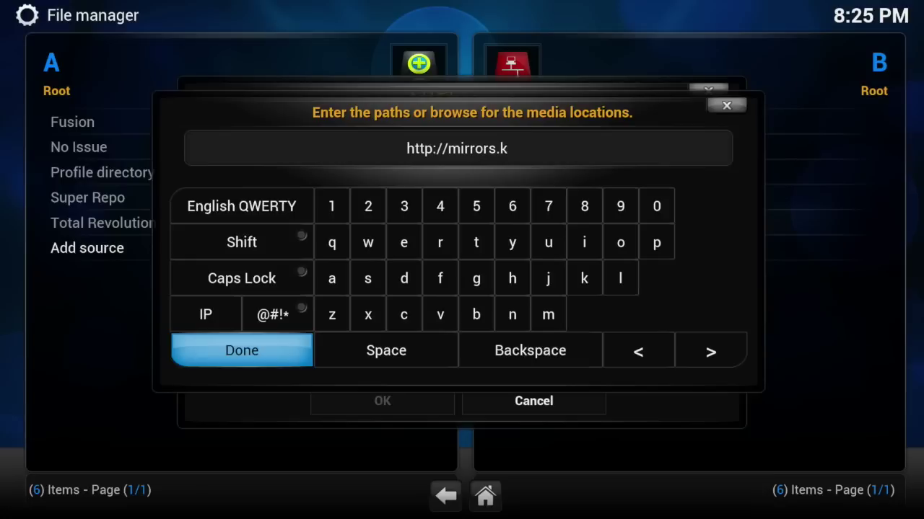
pyautogui.write('odi.tv')
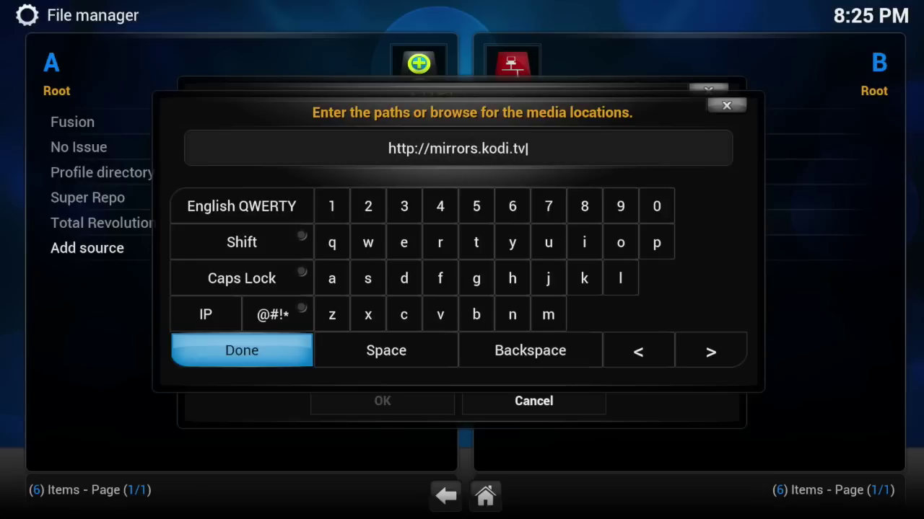
pyautogui.write('/releas')
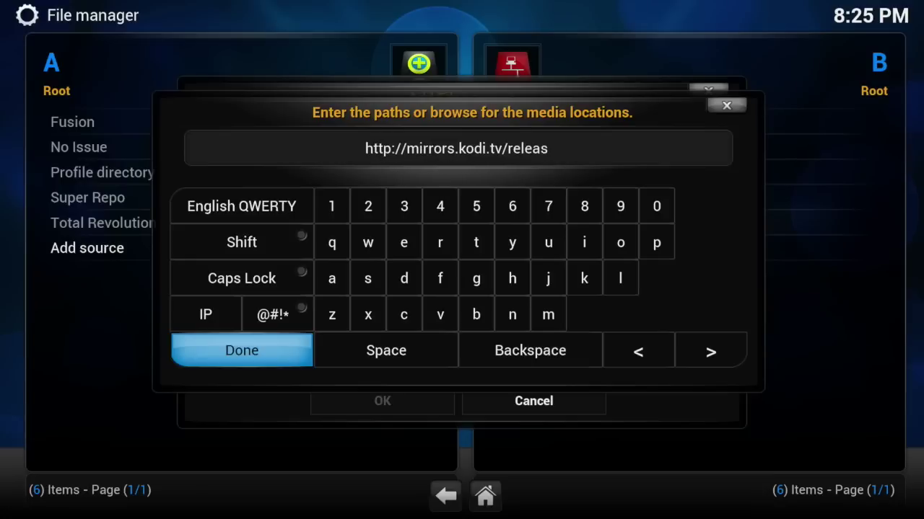
pyautogui.write('es/')
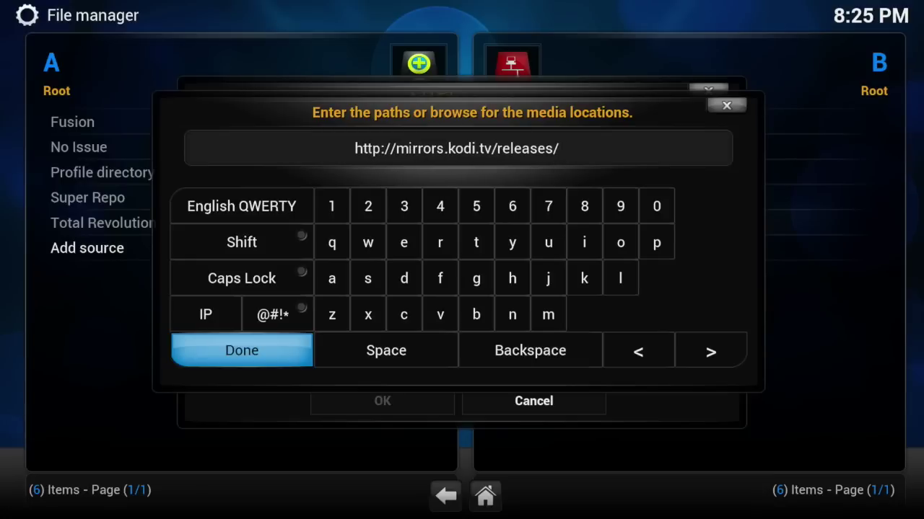
pyautogui.write('android/arm')
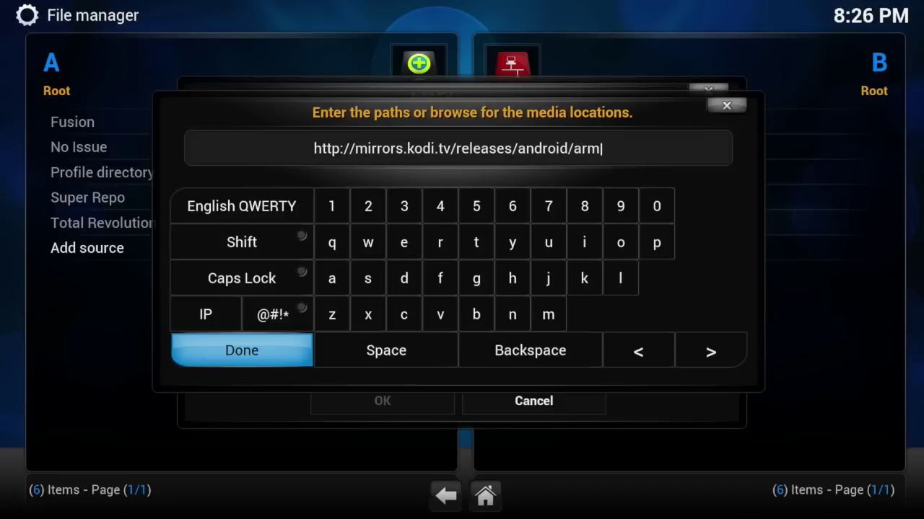
pyautogui.write('/')
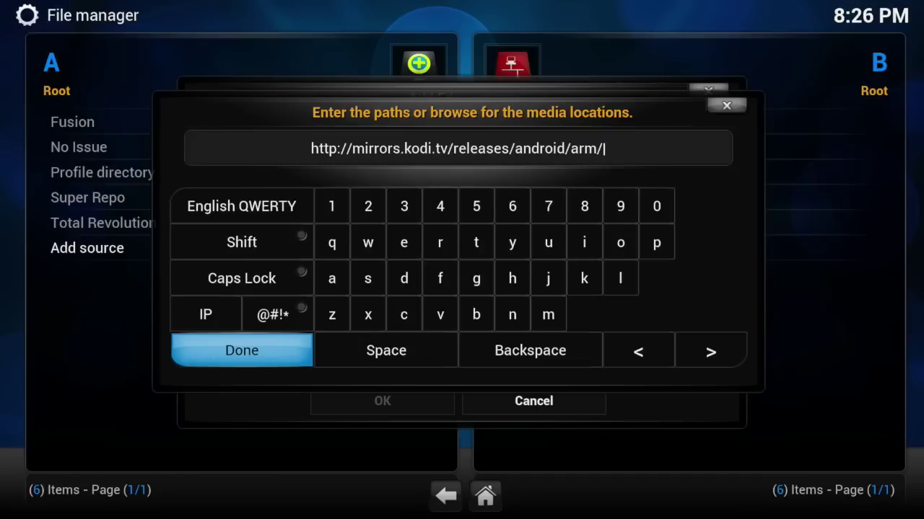
pyautogui.press('Return')
# Step: Name the mirror source Update and save it to the file manager
pyautogui.click(462, 354)
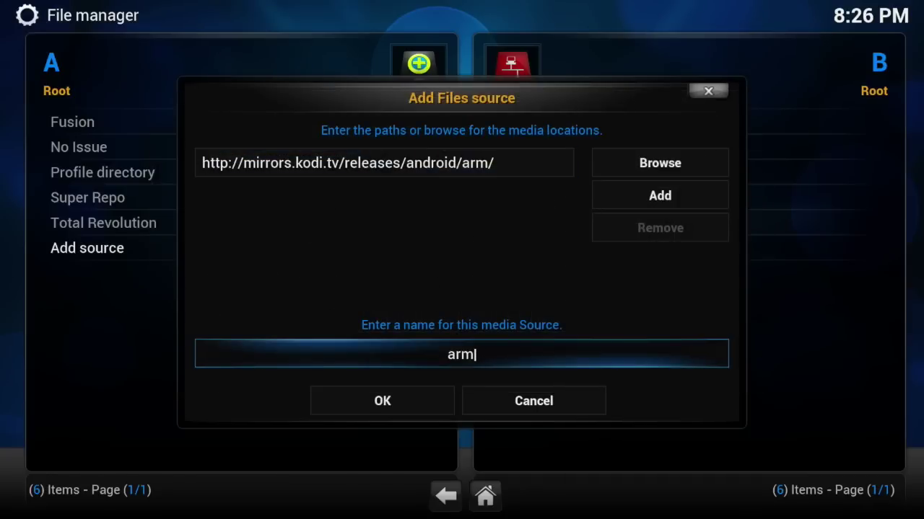
pyautogui.press('Return')
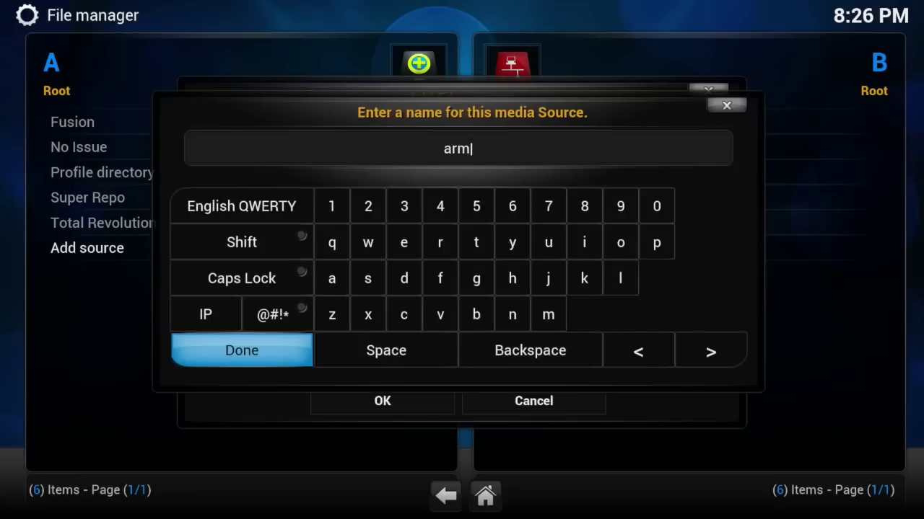
pyautogui.press('BackSpace')
pyautogui.press('BackSpace')
pyautogui.press('BackSpace')
pyautogui.write('Update')
pyautogui.press('Return')
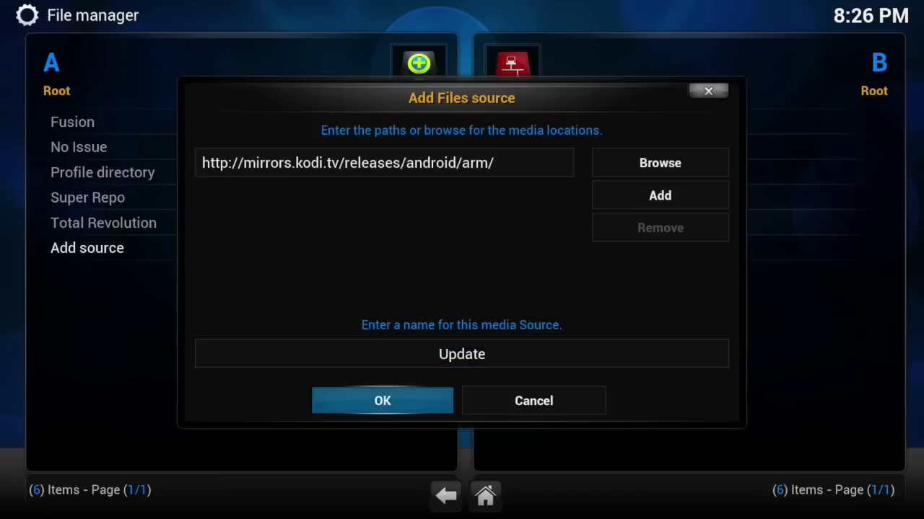
pyautogui.press('Return')
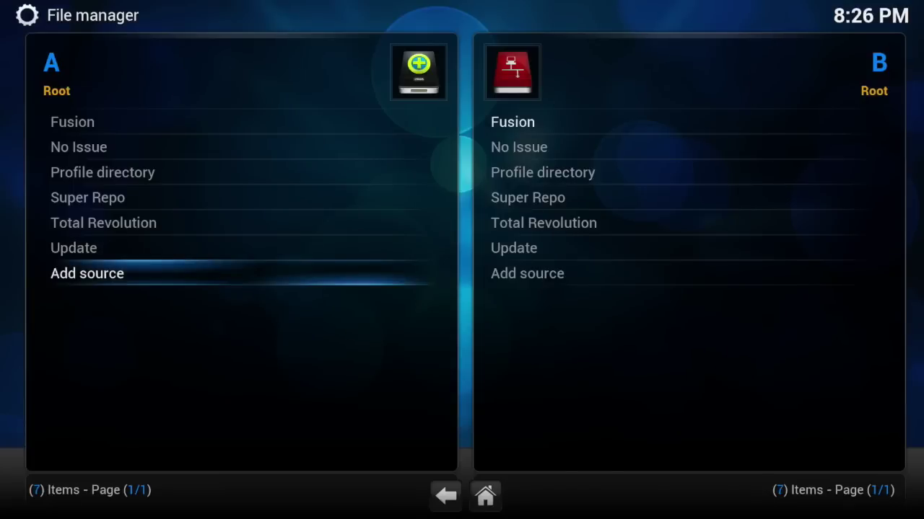
# Step: Start another file source and browse into External storage for its path
pyautogui.press('Return')
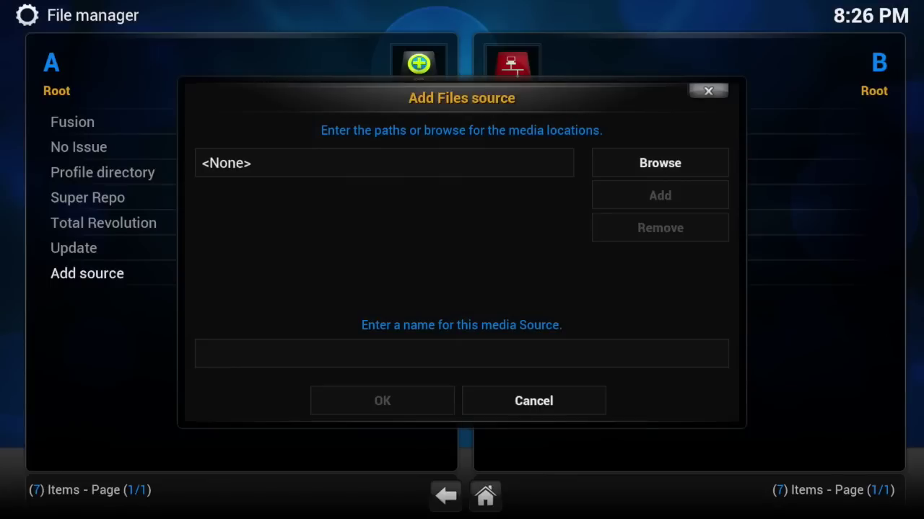
pyautogui.press('Right')
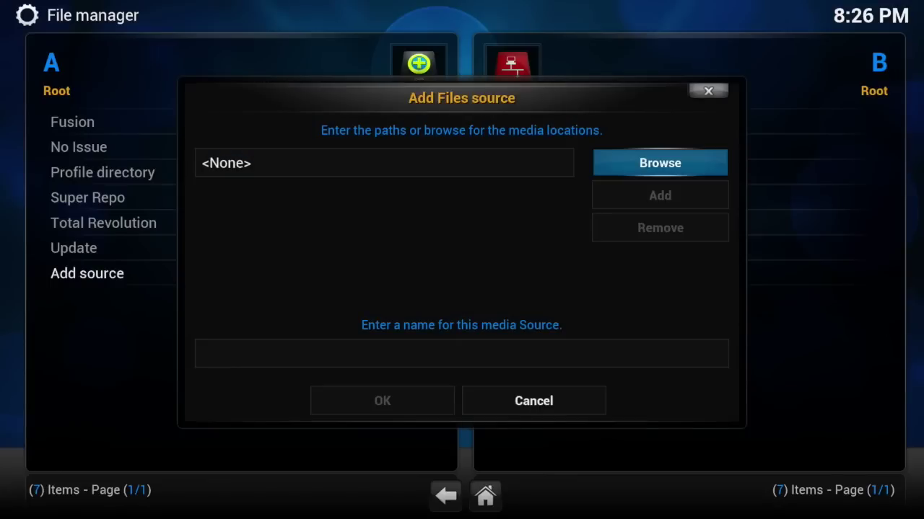
pyautogui.press('Return')
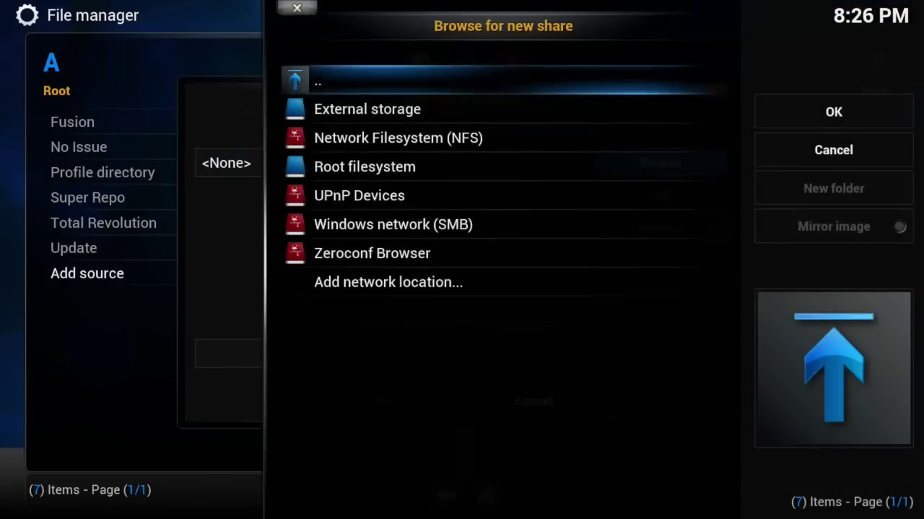
pyautogui.press('Down')
pyautogui.press('Return')
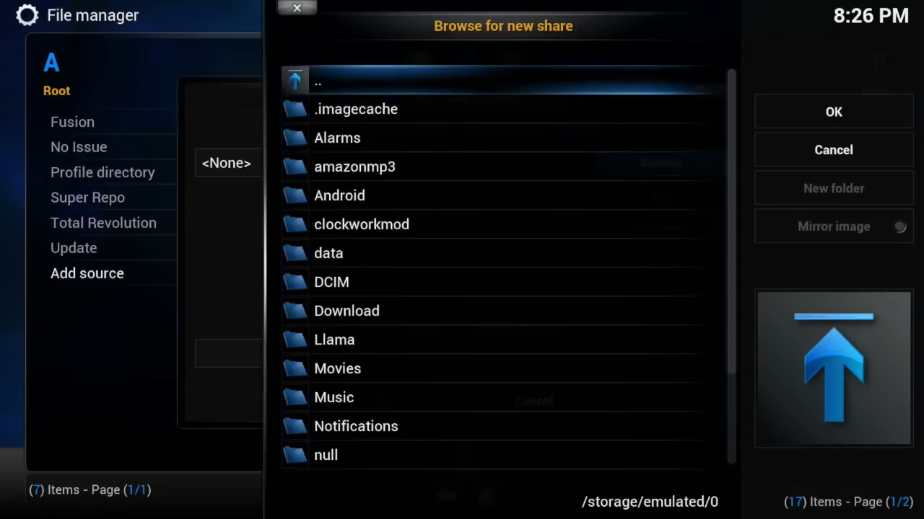
# Step: Choose the Download folder in external storage as the new source's path
pyautogui.press('Down')
pyautogui.press('Down')
pyautogui.press('Down')
pyautogui.press('Down')
pyautogui.press('Down')
pyautogui.press('Down')
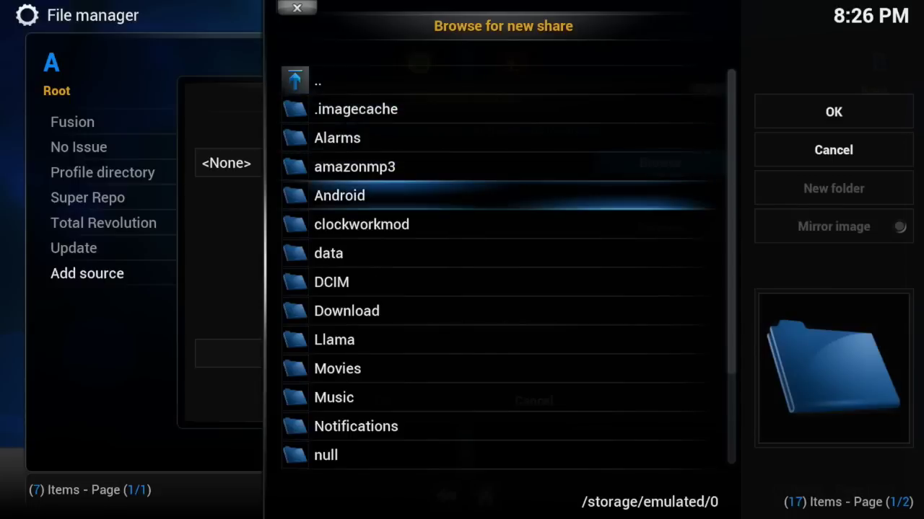
pyautogui.press('Down')
pyautogui.press('Down')
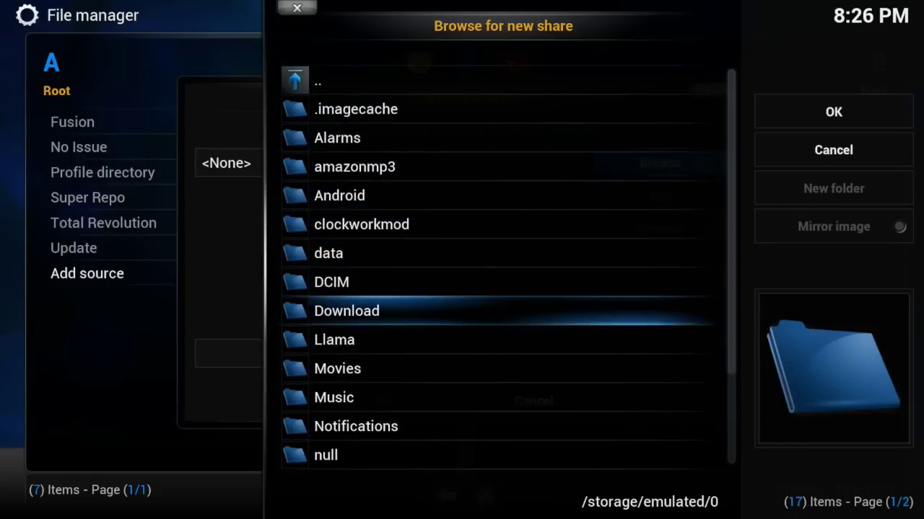
pyautogui.press('Return')
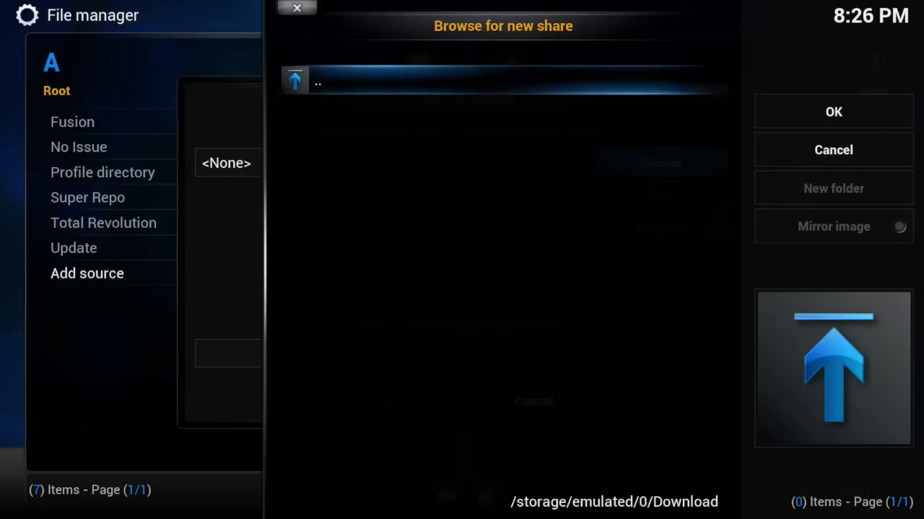
pyautogui.press('Right')
pyautogui.press('Return')
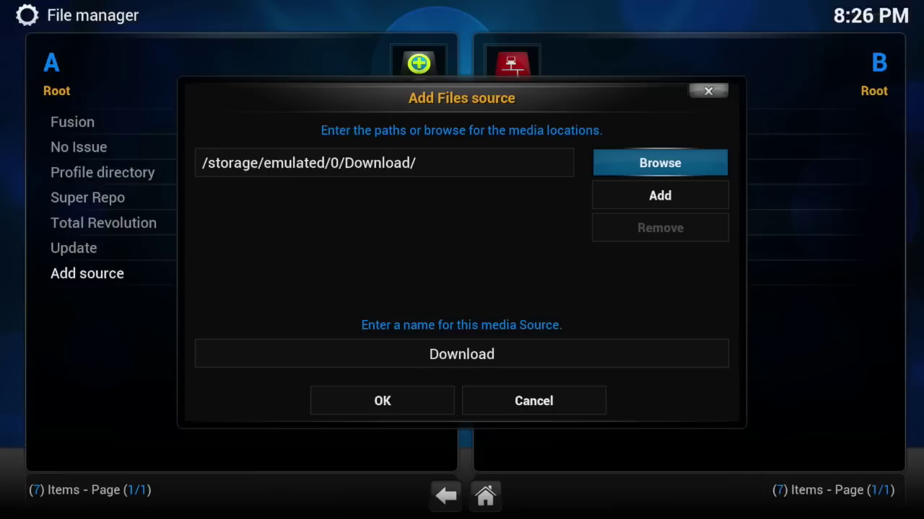
# Step: Save the new source under the suggested name Download
pyautogui.press('Down')
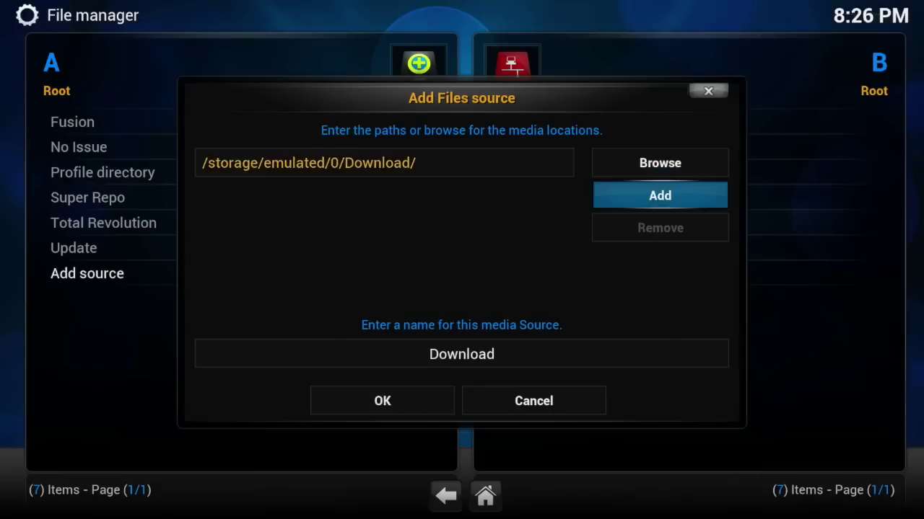
pyautogui.press('Down')
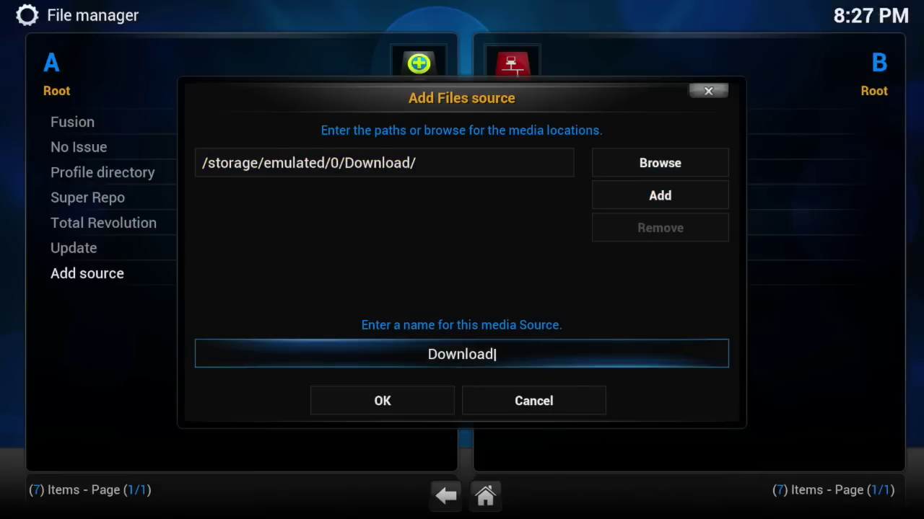
pyautogui.press('Down')
pyautogui.press('Return')
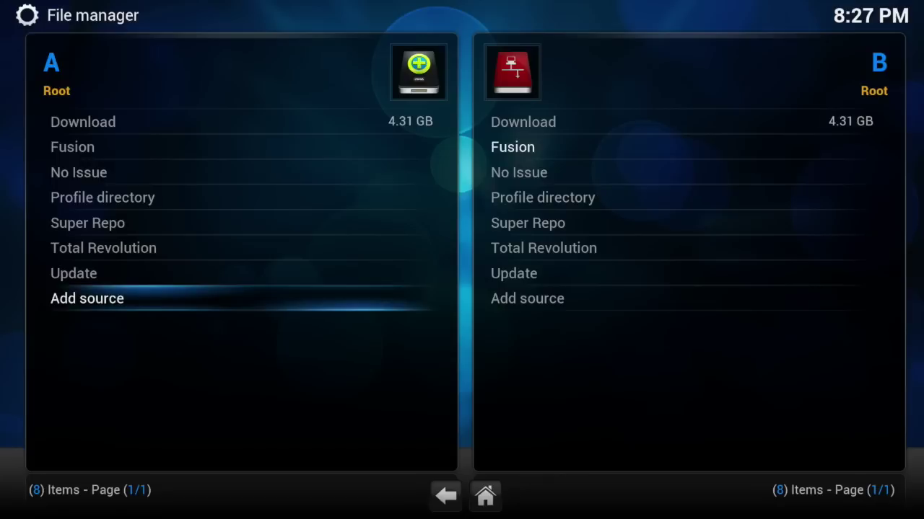
# Step: Open the Download source in file pane B
pyautogui.press('Right')
pyautogui.press('Down')
pyautogui.press('Up')
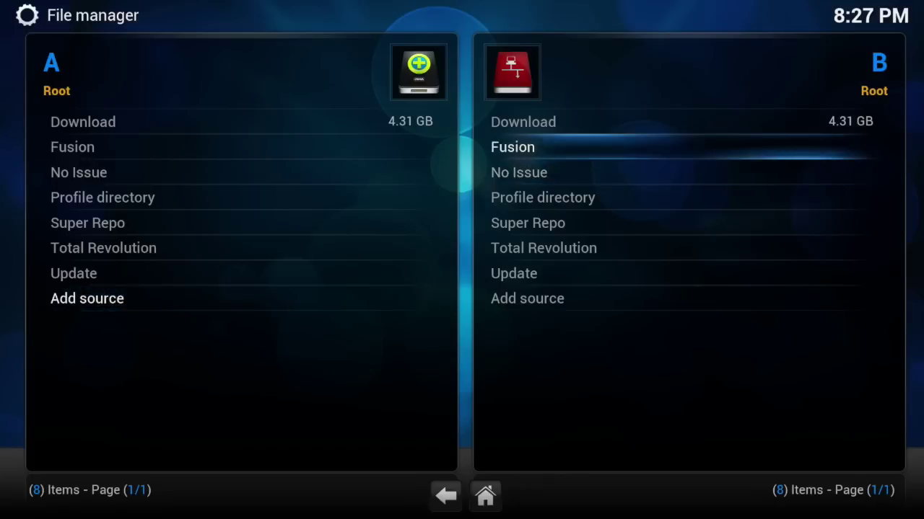
pyautogui.press('Up')
pyautogui.press('Down')
pyautogui.press('Down')
pyautogui.press('Down')
pyautogui.press('Up')
pyautogui.press('Up')
pyautogui.press('Up')
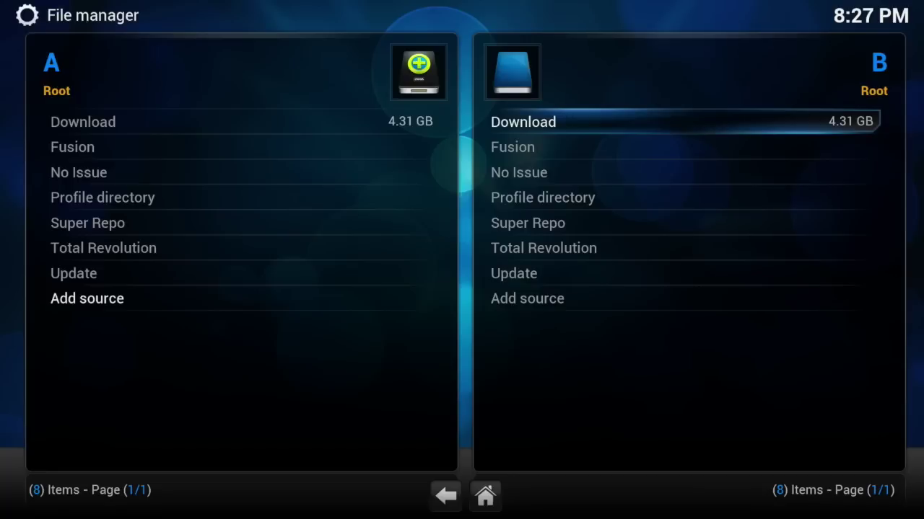
pyautogui.press('Return')
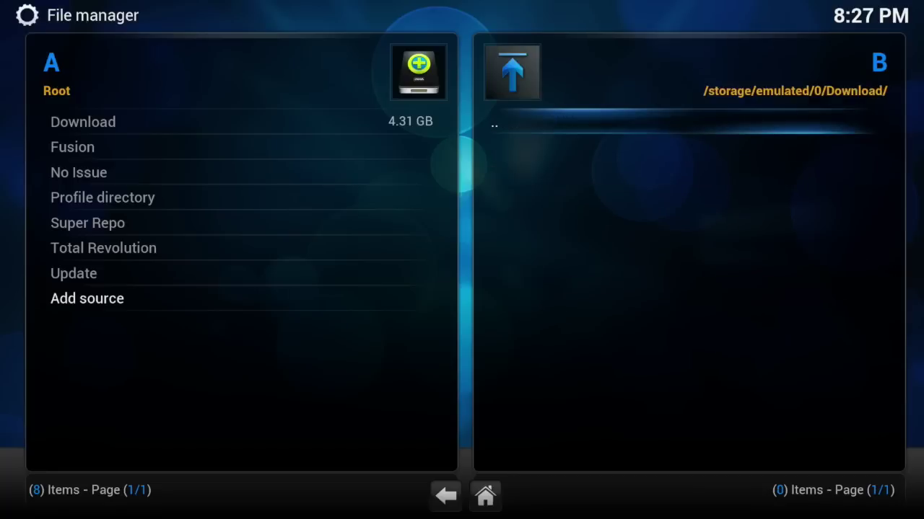
# Step: Open the Update source in file pane A to list the mirror's files
pyautogui.press('Left')
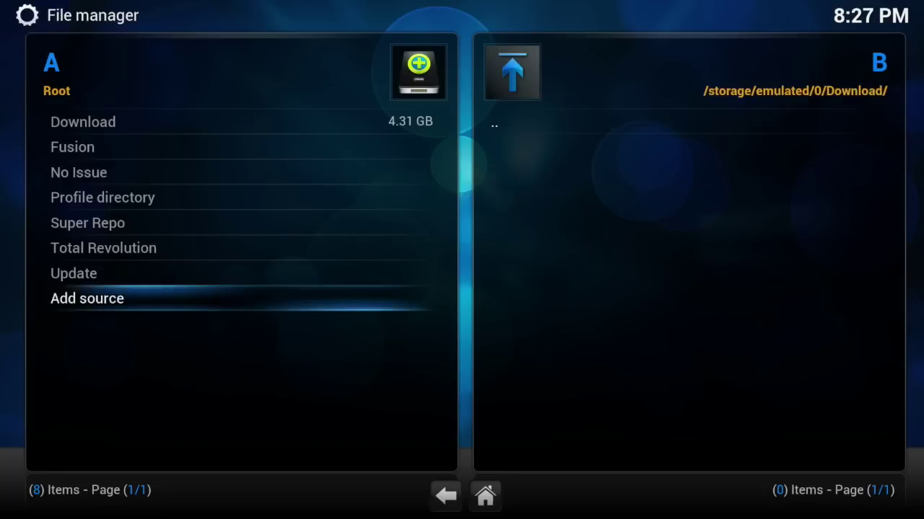
pyautogui.press('Up')
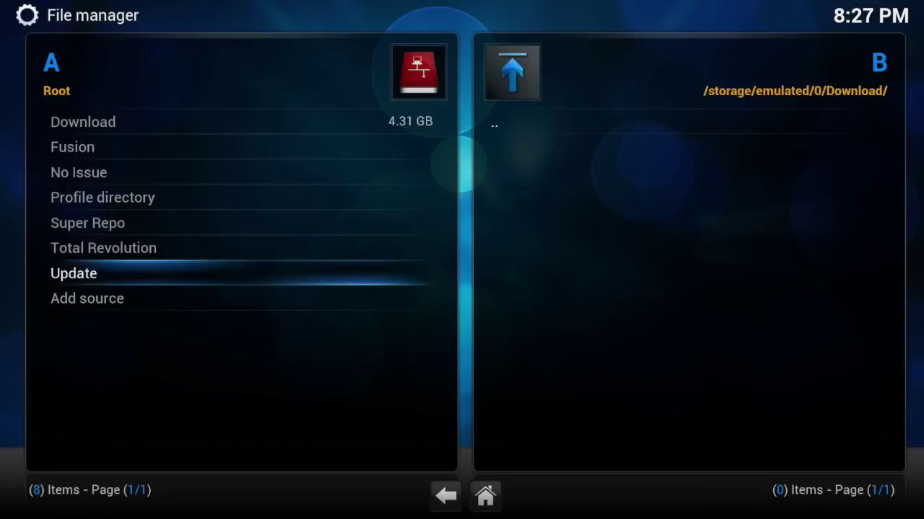
pyautogui.press('Return')
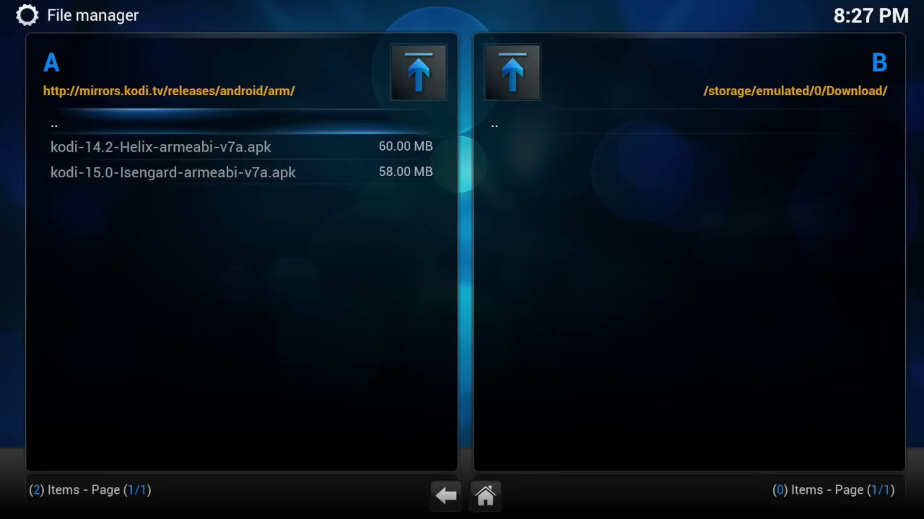
# Step: Copy kodi-15.0-Isengard-armeabi-v7a.apk from the mirror in pane A to the Download folder in pane B
pyautogui.click(160, 147)
pyautogui.click(173, 172)
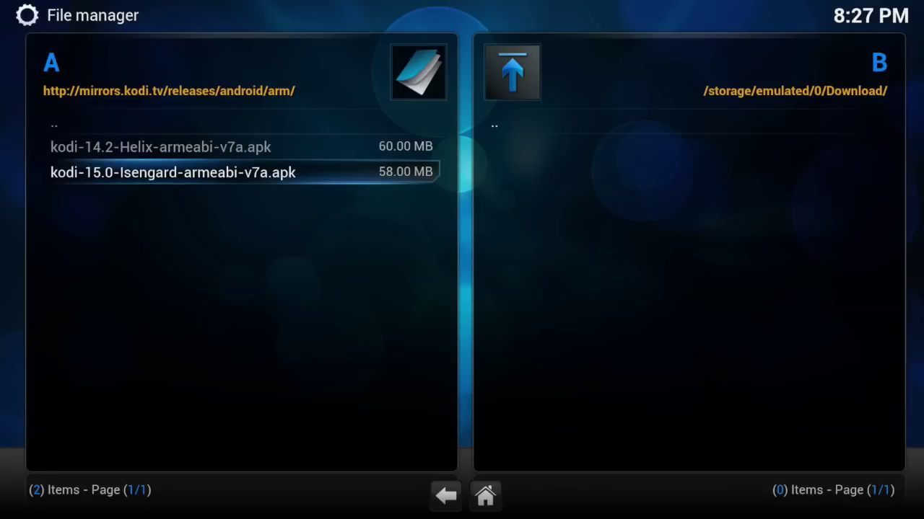
pyautogui.press('c')
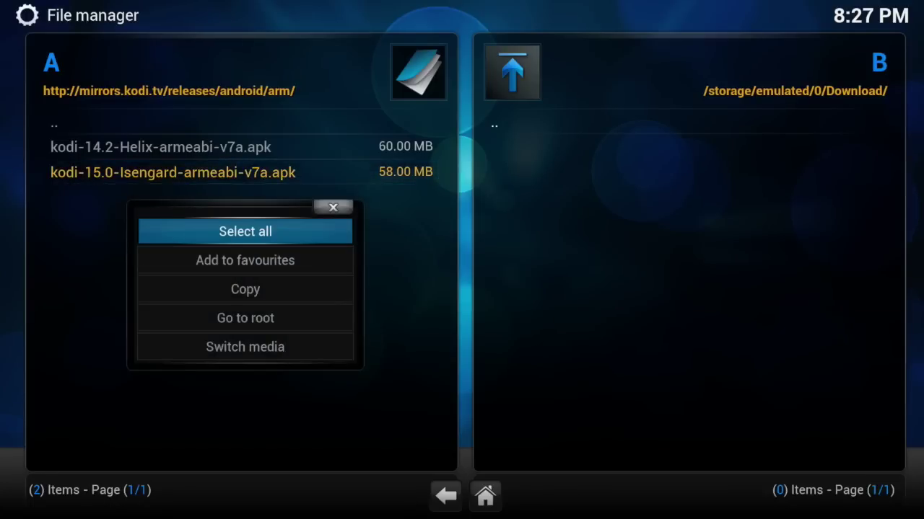
pyautogui.press('Down')
pyautogui.press('Down')
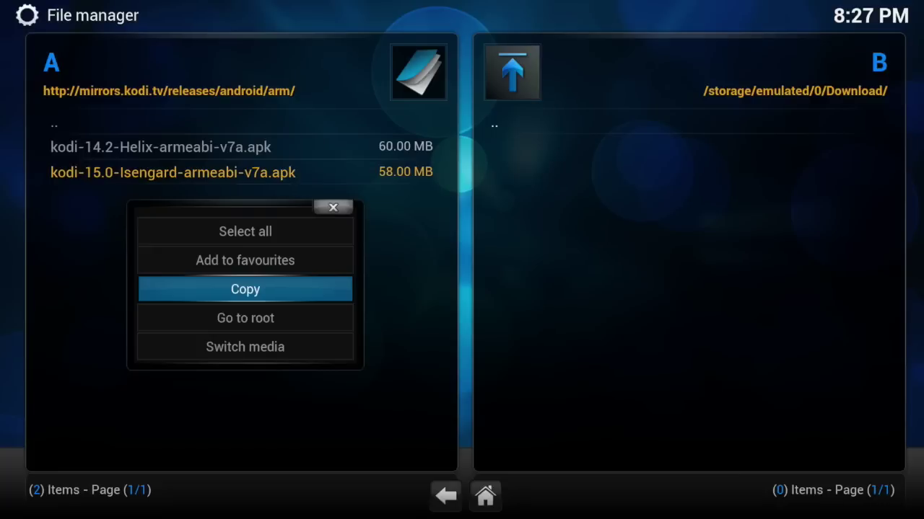
pyautogui.press('Return')
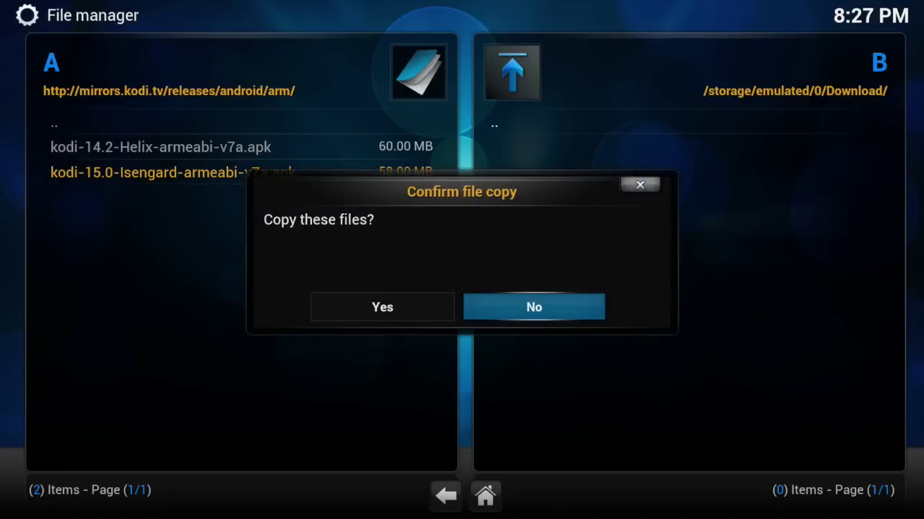
pyautogui.press('Left')
pyautogui.press('Return')
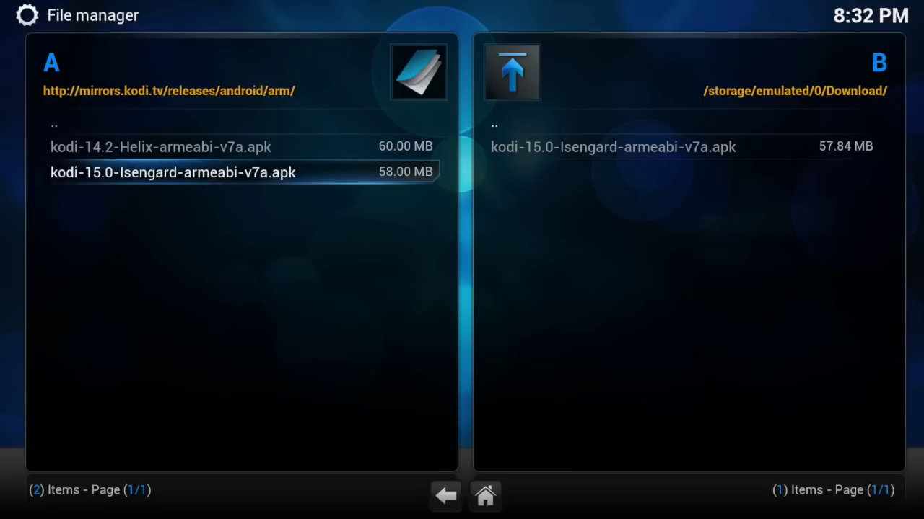
# Step: Check the copied APK in pane B, then leave the file manager and exit Kodi
pyautogui.press('Right')
pyautogui.press('Down')
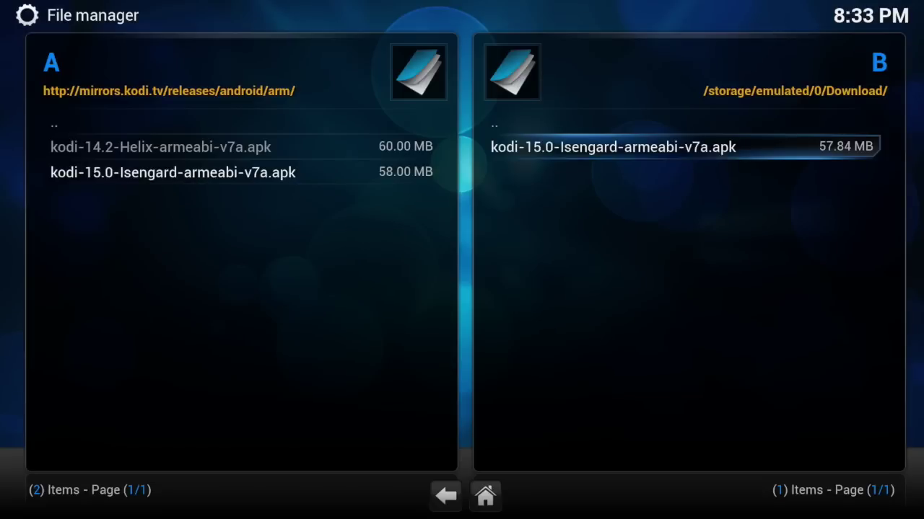
pyautogui.press('BackSpace')
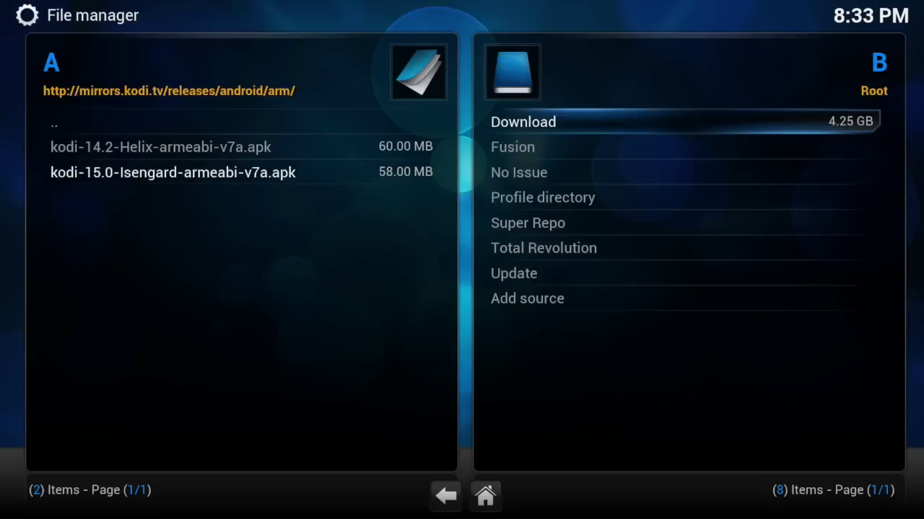
pyautogui.press('BackSpace')
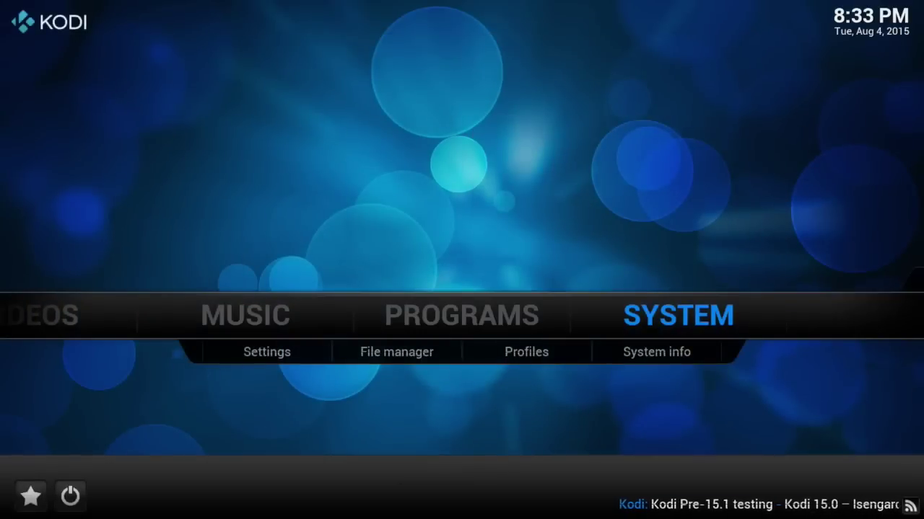
pyautogui.press('Down')
pyautogui.press('Down')
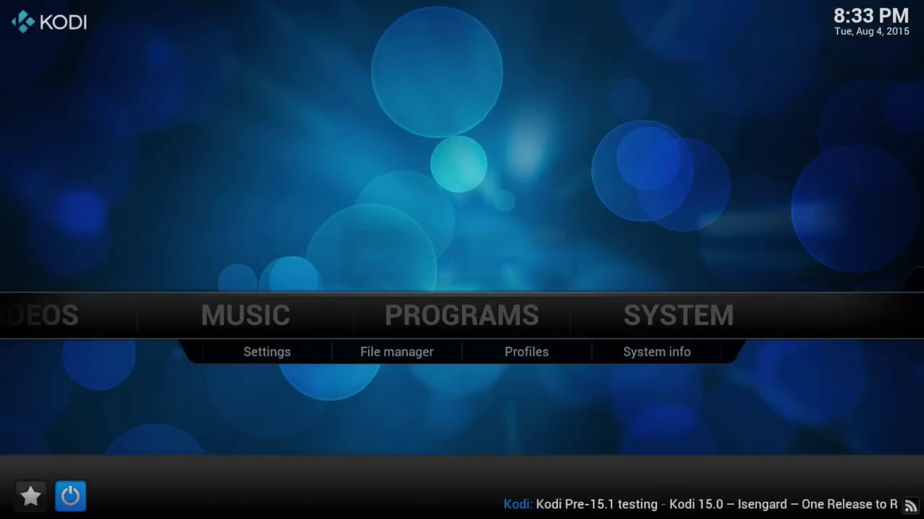
pyautogui.press('Return')
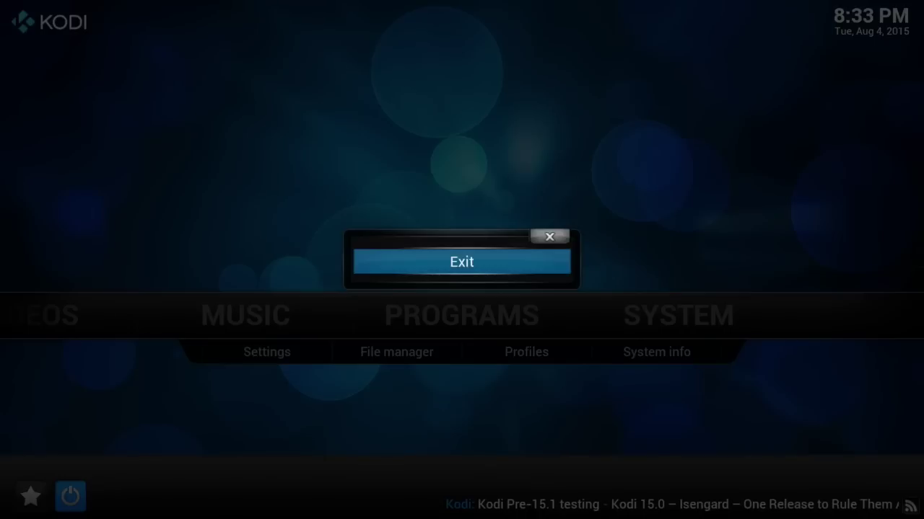
pyautogui.press('Return')
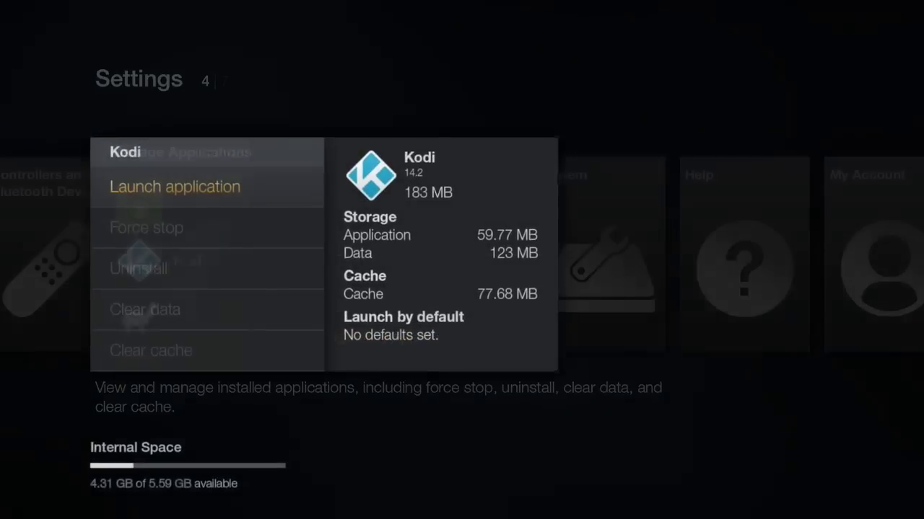
# Step: Return to the Fire TV home screen and open the file explorer from the recent apps
pyautogui.press('Down')
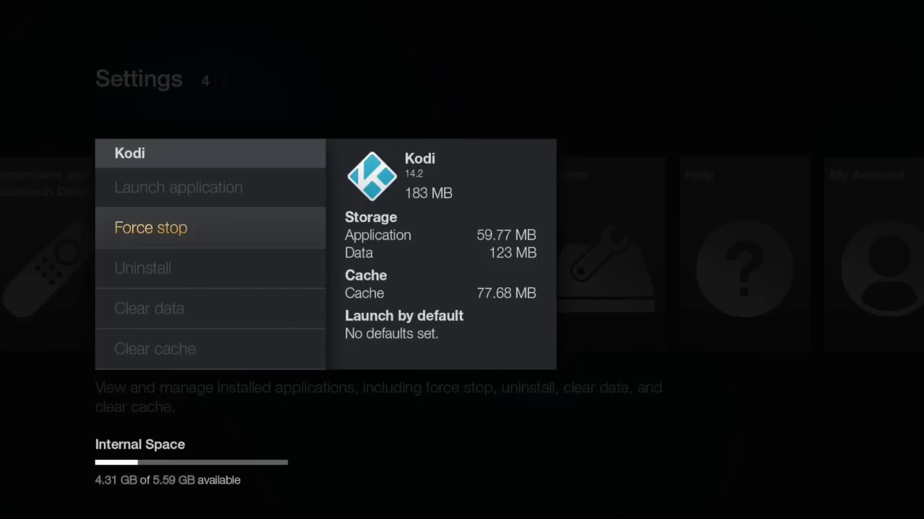
pyautogui.press('Home')
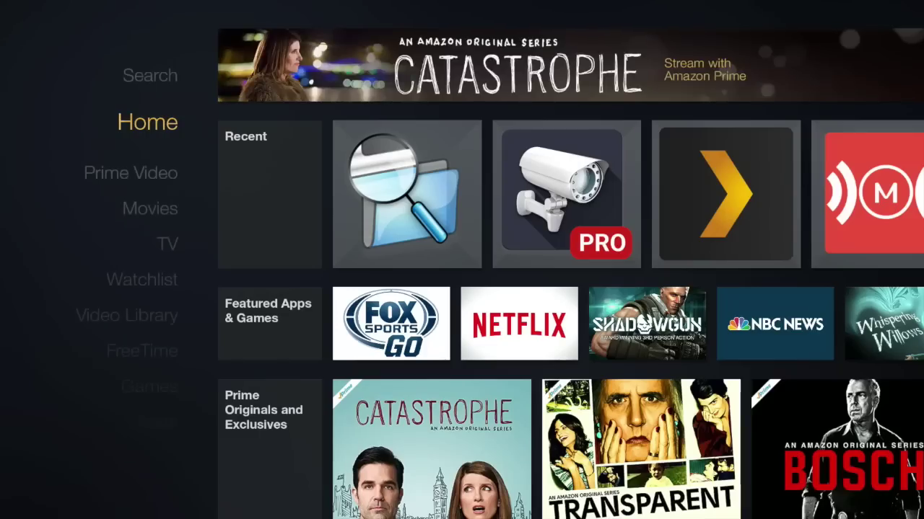
pyautogui.press('Right')
pyautogui.press('Return')
pyautogui.press('Return')
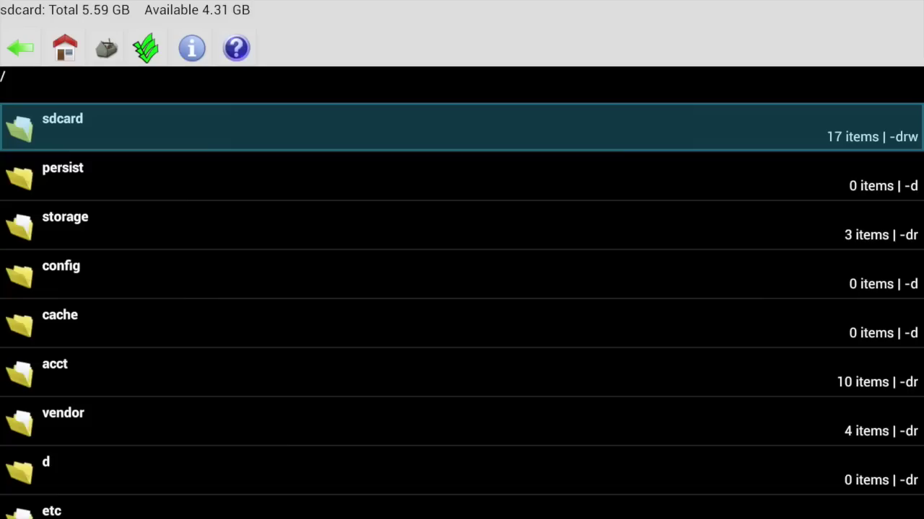
# Step: Go to the file explorer's home folder, /sdcard
pyautogui.press('Up')
pyautogui.press('Left')
pyautogui.press('Left')
pyautogui.press('Left')
pyautogui.press('Left')
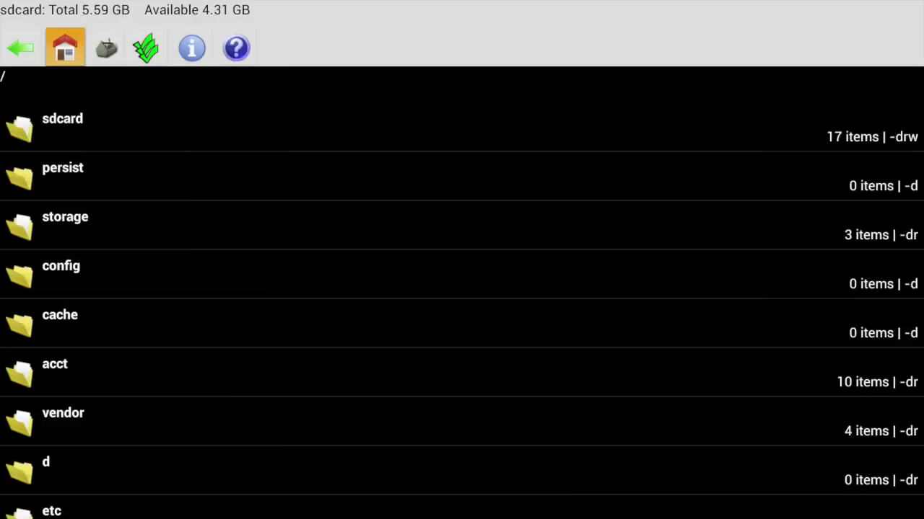
pyautogui.press('Return')
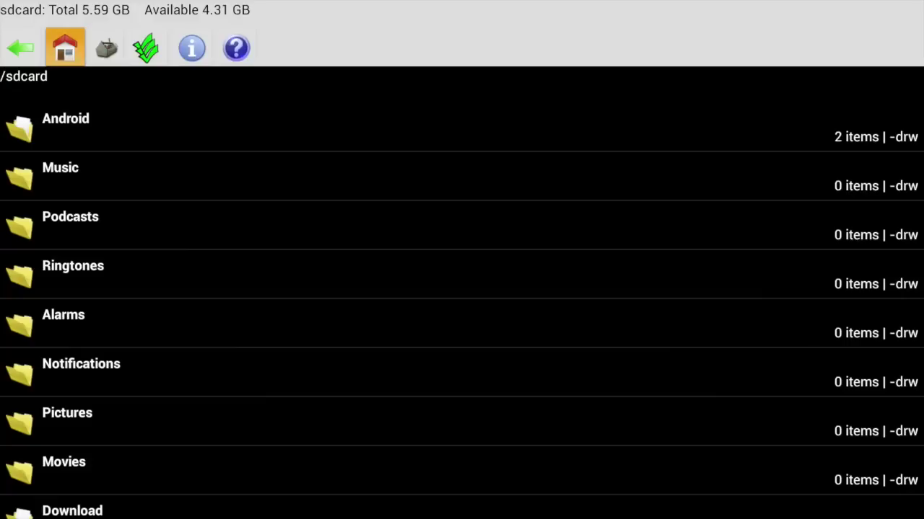
# Step: Open the Download folder inside /sdcard
pyautogui.press('Down')
pyautogui.press('Down')
pyautogui.press('Down')
pyautogui.press('Down')
pyautogui.press('Down')
pyautogui.press('Down')
pyautogui.press('Down')
pyautogui.press('Down')
pyautogui.press('Down')
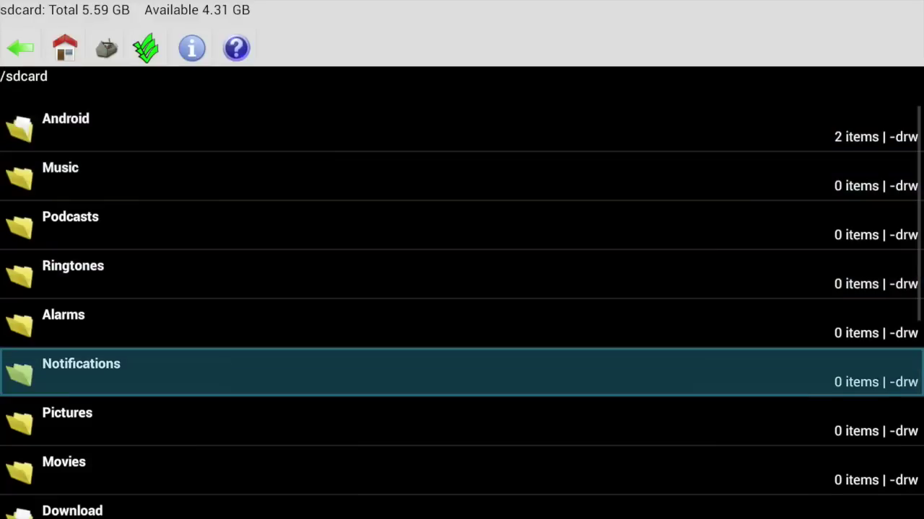
pyautogui.press('Down')
pyautogui.press('Up')
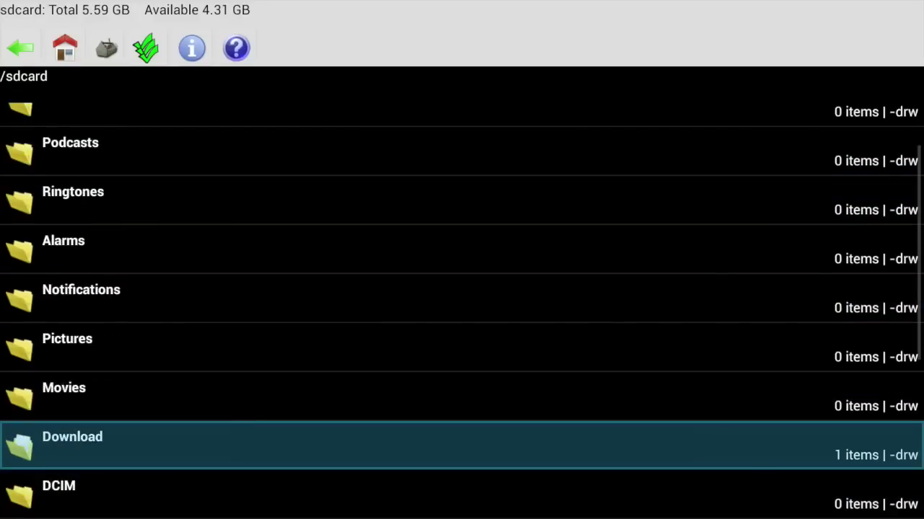
pyautogui.press('Return')
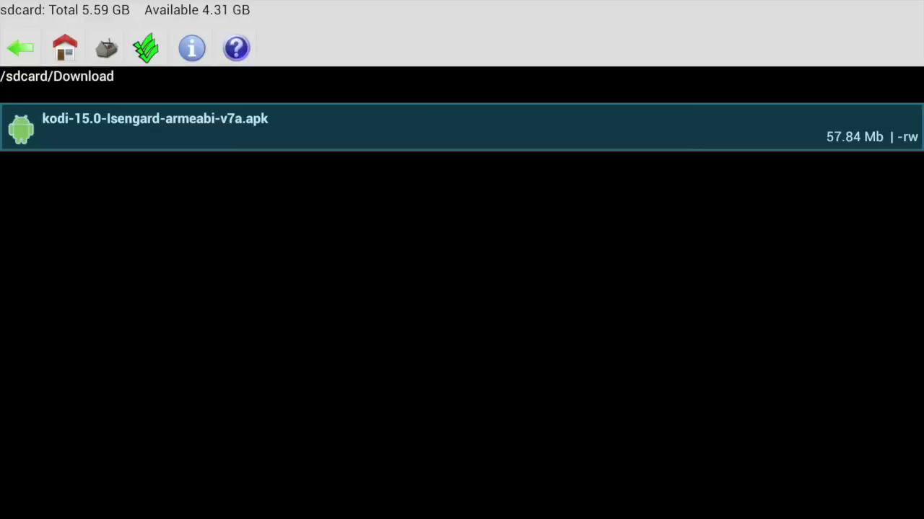
# Step: Install kodi-15.0-Isengard-armeabi-v7a.apk as an update to the existing Kodi and close the installer when done
pyautogui.press('Return')
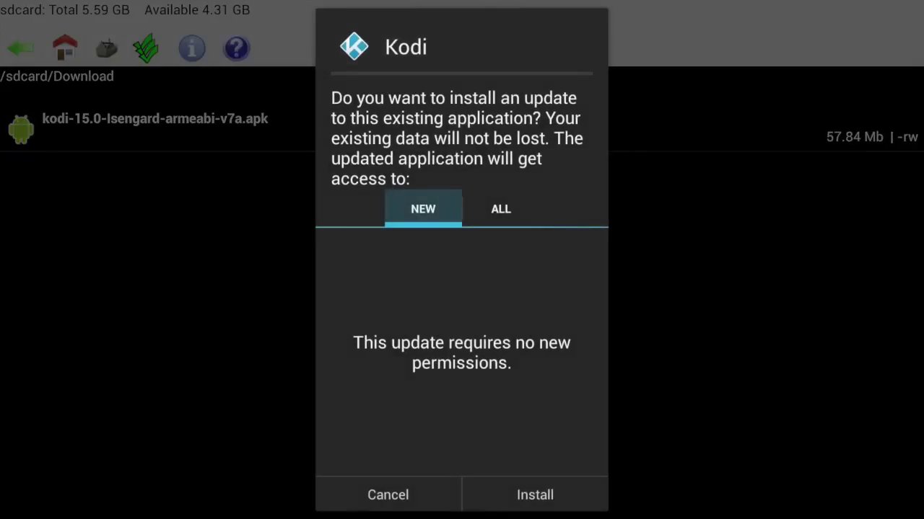
pyautogui.press('Down')
pyautogui.press('Down')
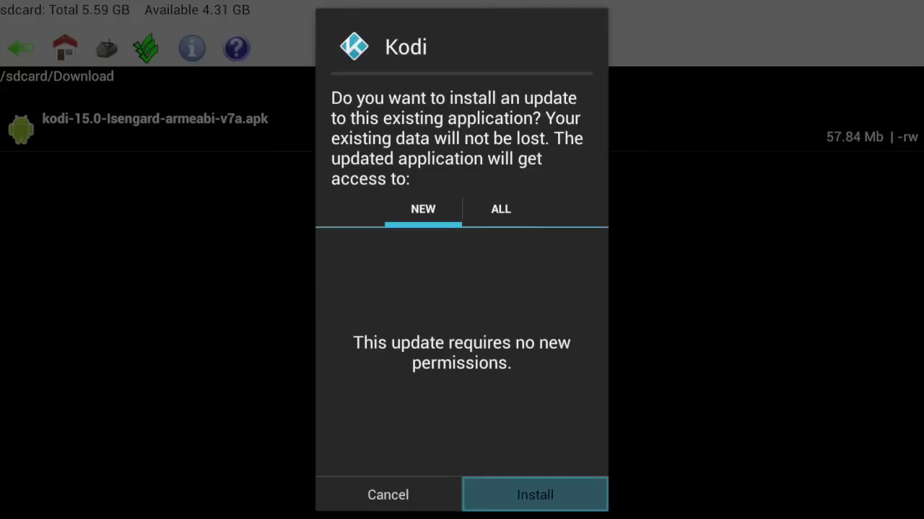
pyautogui.press('Return')
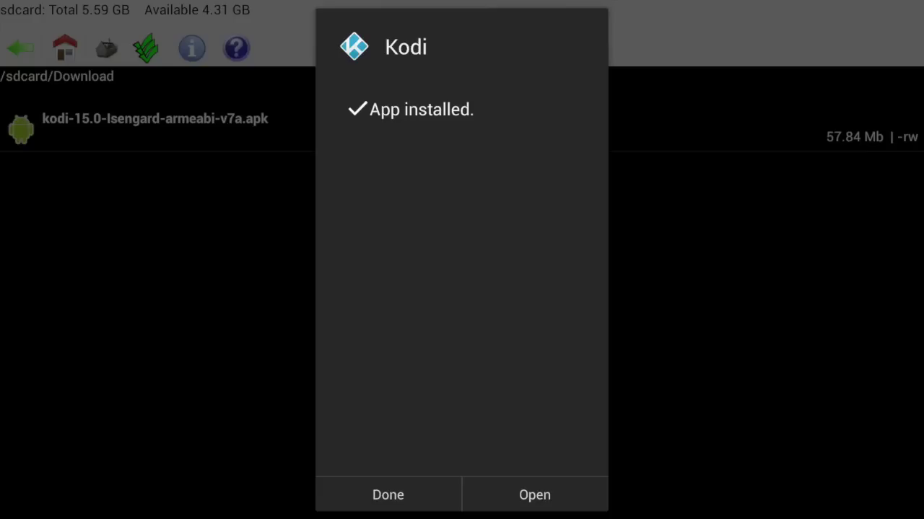
pyautogui.press('Down')
pyautogui.press('Left')
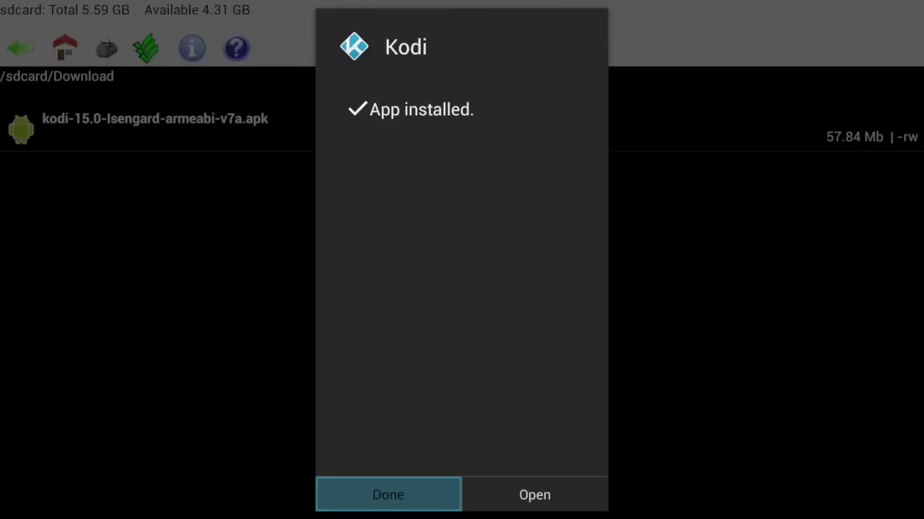
pyautogui.press('Return')
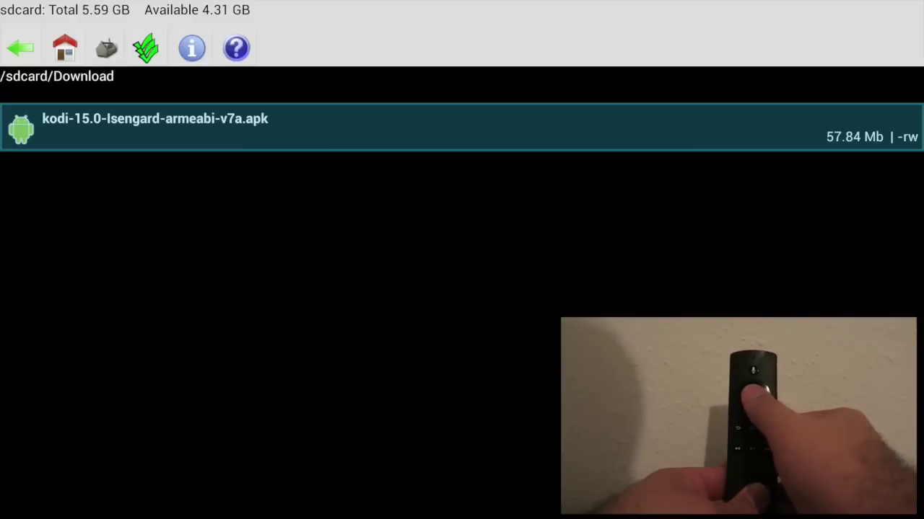
# Step: Delete the kodi-15.0-Isengard-armeabi-v7a.apk file from the Download folder
pyautogui.press('Return')
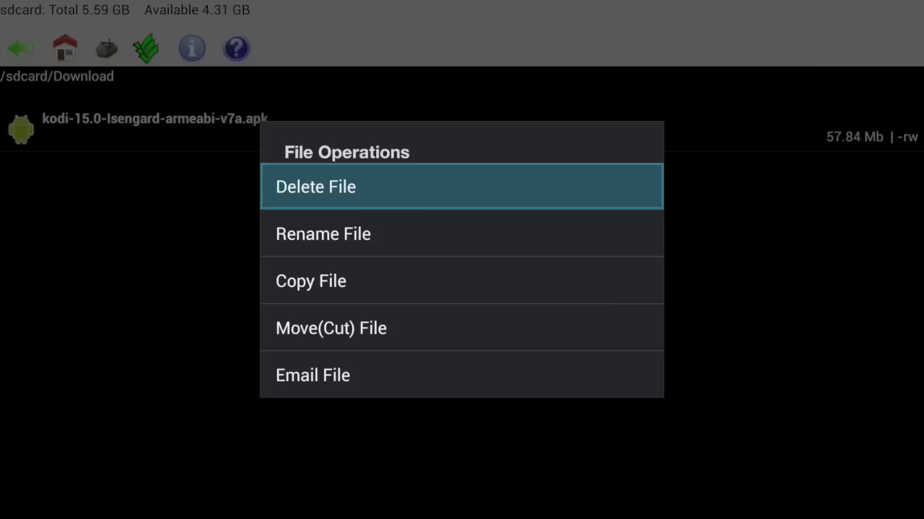
pyautogui.press('Return')
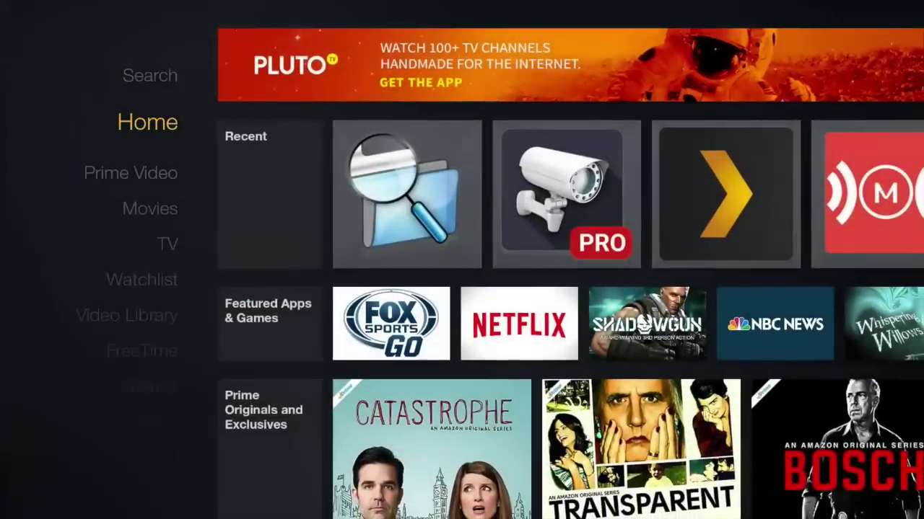
# Step: From the Fire TV home screen, go to Manage Installed Applications in the Applications settings
pyautogui.press('Down')
pyautogui.press('Down')
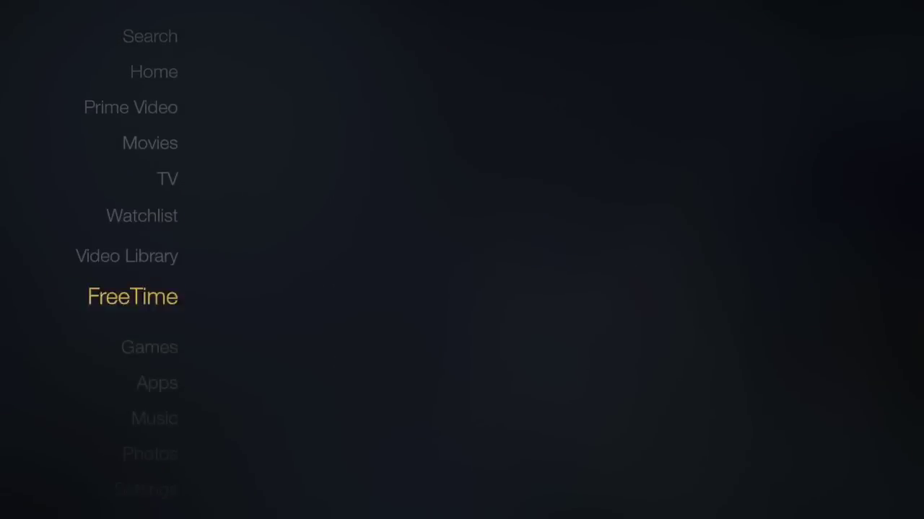
pyautogui.press('Down')
pyautogui.press('Down')
pyautogui.press('Down')
pyautogui.press('Down')
pyautogui.press('Down')
pyautogui.press('Return')
pyautogui.press('Right')
pyautogui.press('Right')
pyautogui.press('Right')
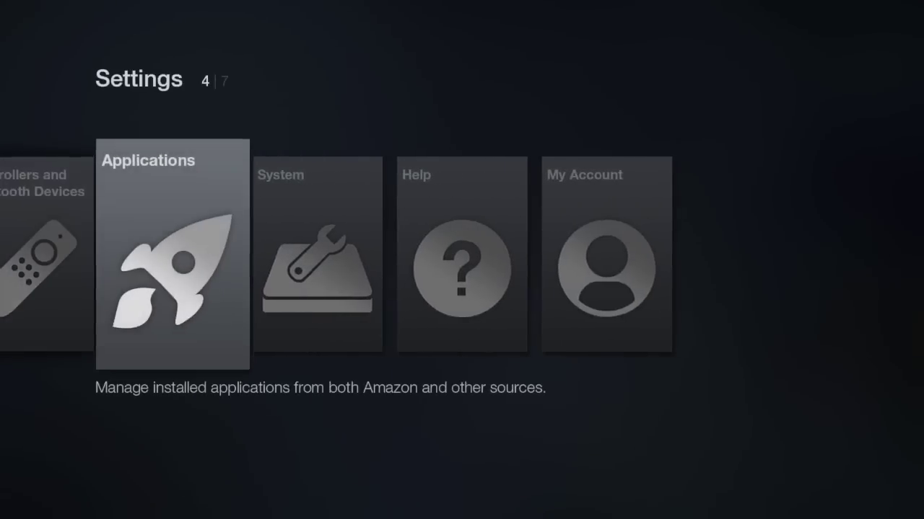
pyautogui.press('Return')
pyautogui.press('Down')
pyautogui.press('Down')
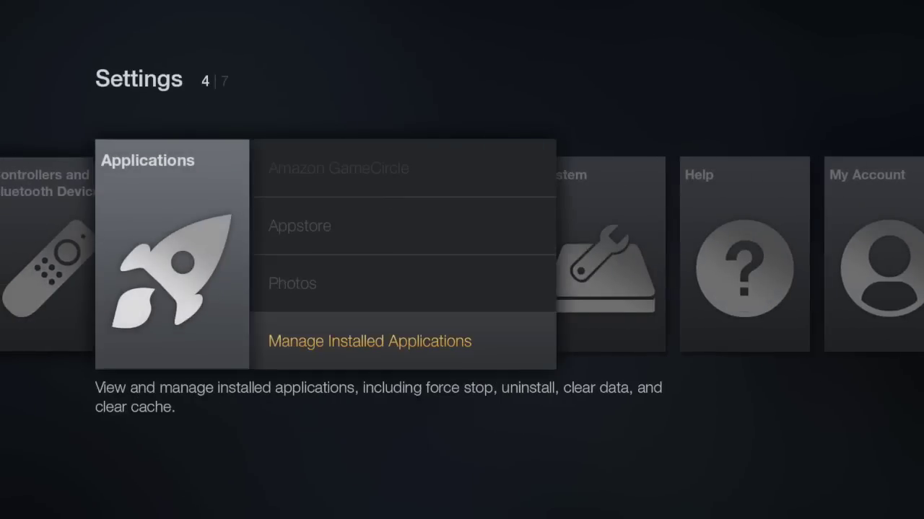
# Step: Find Kodi in the list of installed applications and check its version
pyautogui.press('Return')
pyautogui.press('Down')
pyautogui.press('Down')
pyautogui.press('Down')
pyautogui.press('Down')
pyautogui.press('Down')
pyautogui.press('Down')
pyautogui.press('Down')
pyautogui.press('Down')
pyautogui.press('Down')
pyautogui.press('Down')
pyautogui.press('Down')
pyautogui.press('Down')
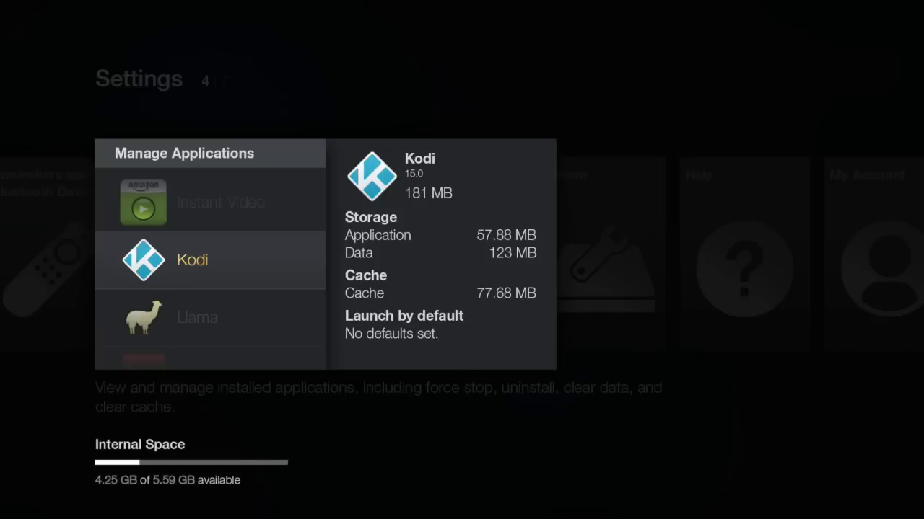
# Step: Launch Kodi from its application entry and look over the Videos and Music sections with their add-on shortcuts
pyautogui.press('Return')
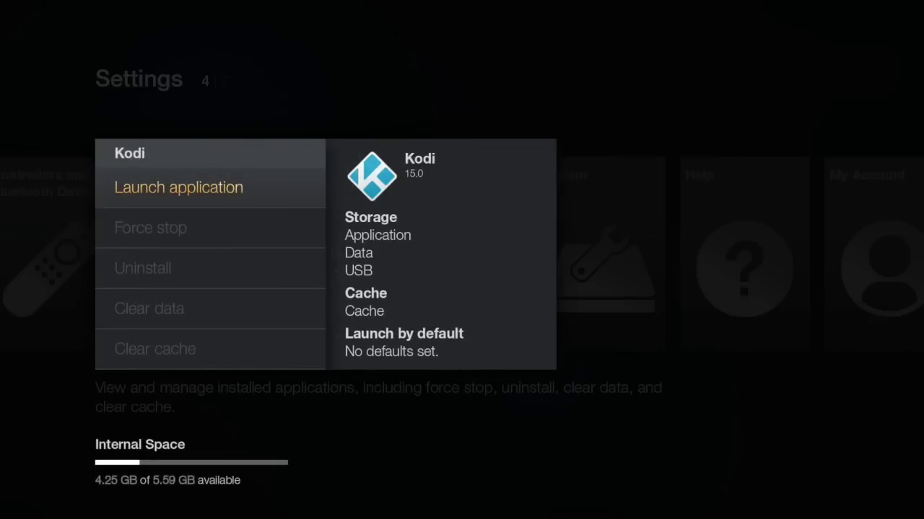
pyautogui.press('Return')
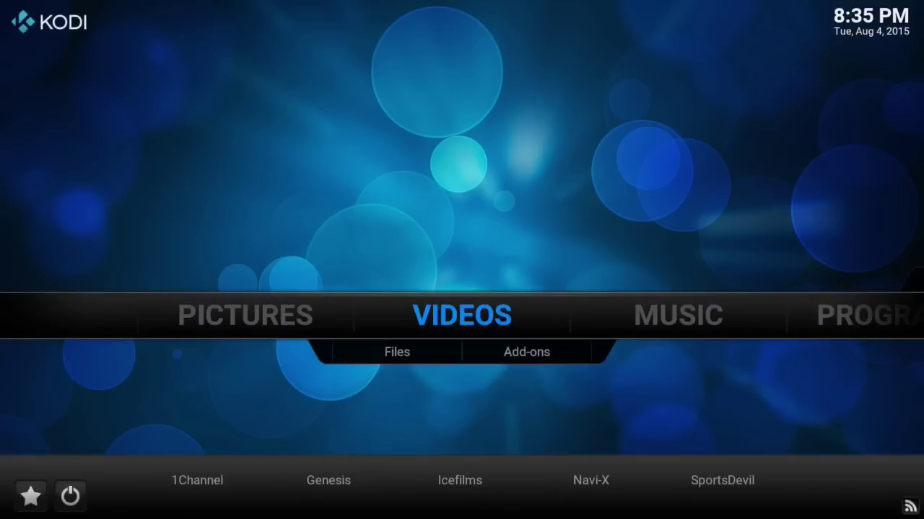
pyautogui.press('Right')
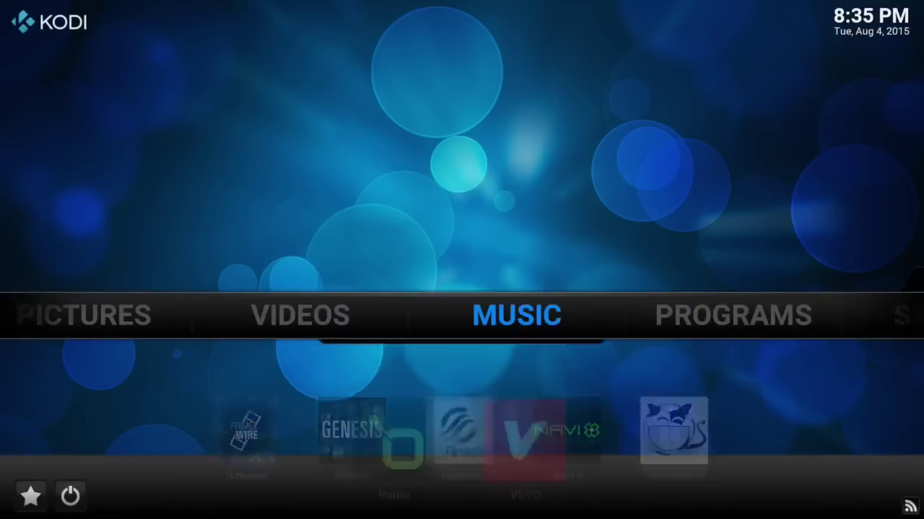
pyautogui.press('Left')
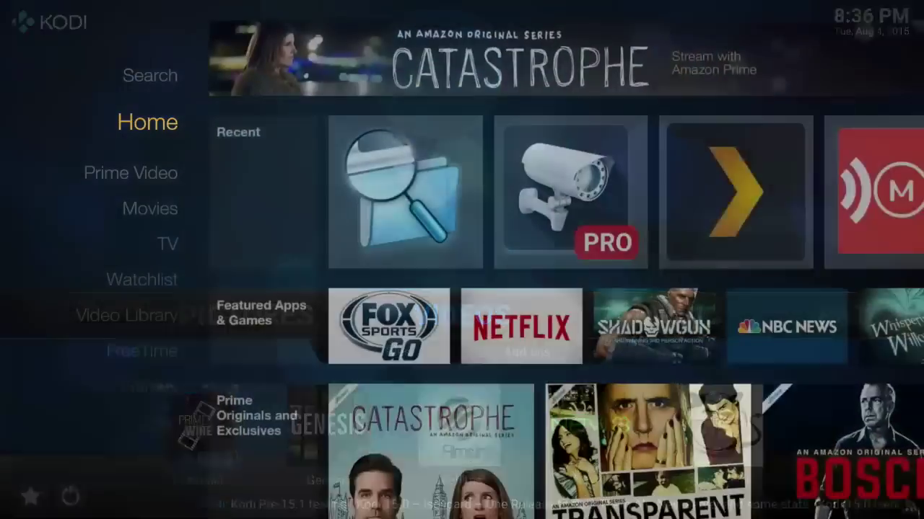
# Step: On the Fire TV home screen, go to the System category in Settings
pyautogui.press('Down')
pyautogui.press('Down')
pyautogui.press('Down')
pyautogui.press('Down')
pyautogui.press('Down')
pyautogui.press('Down')
pyautogui.press('Down')
pyautogui.press('Down')
pyautogui.press('Down')
pyautogui.press('Down')
pyautogui.press('Down')
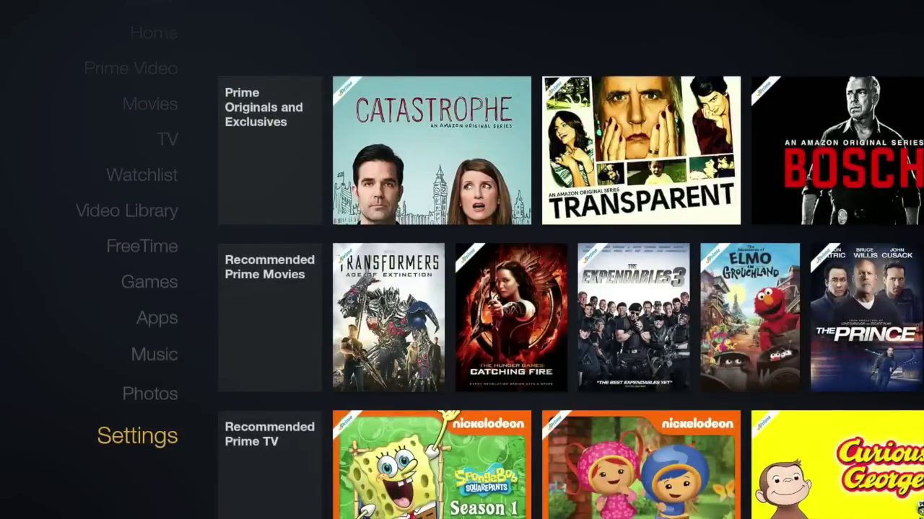
pyautogui.press('Right')
pyautogui.press('Right')
pyautogui.press('Right')
pyautogui.press('Right')
pyautogui.press('Right')
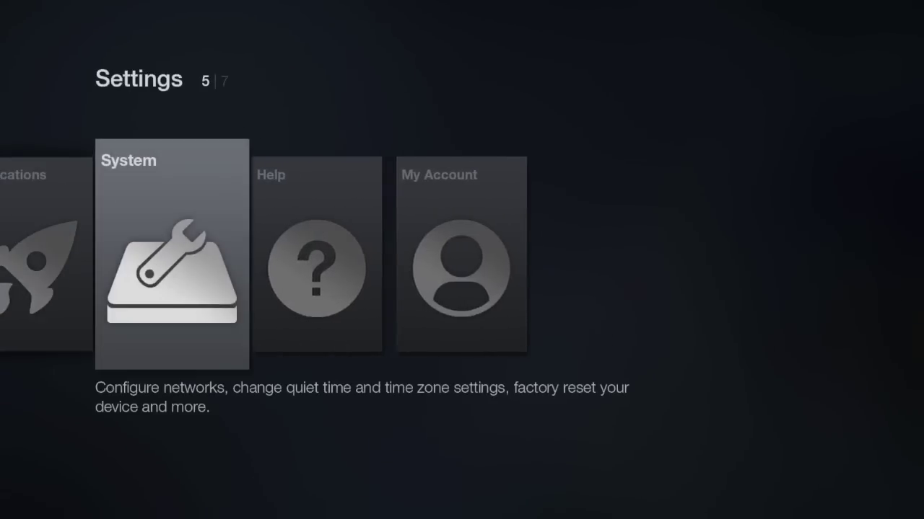
# Step: Open Developer options in the System settings
pyautogui.press('Return')
pyautogui.press('Down')
pyautogui.press('Down')
pyautogui.press('Down')
pyautogui.press('Down')
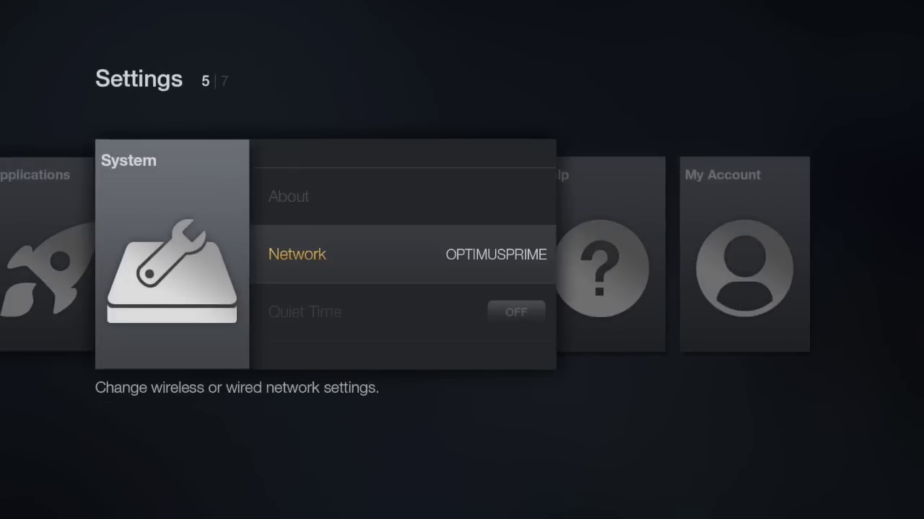
pyautogui.press('Return')
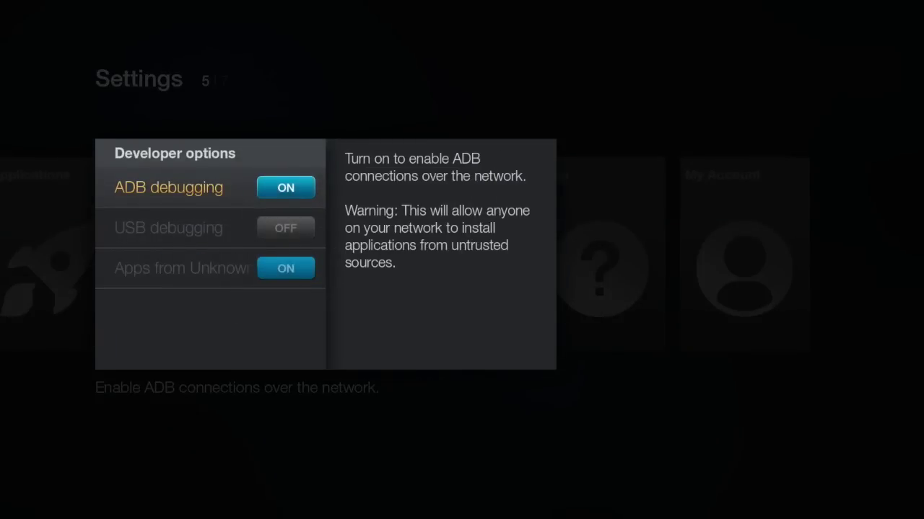
# Step: Turn off ADB debugging and the installation of apps from unknown sources
pyautogui.press('Return')
pyautogui.press('Down')
pyautogui.press('Return')
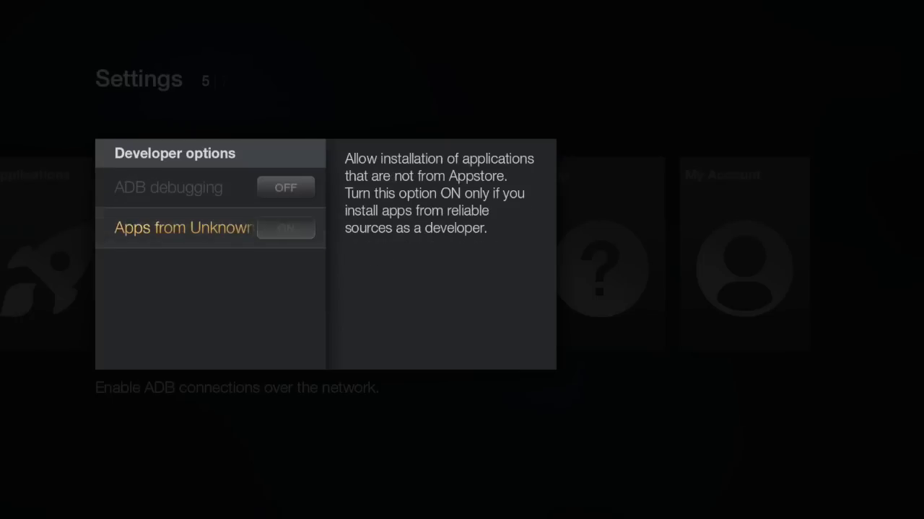